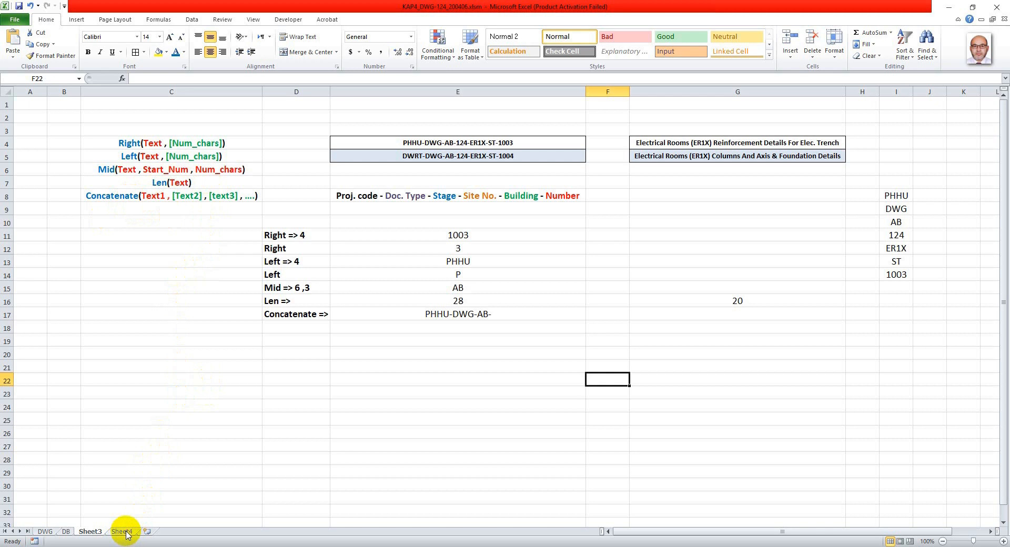
# - Open Sheet4 and compare the first drawing number with the empty columns from PRJ. Code to Site
pyautogui.click(123, 531)
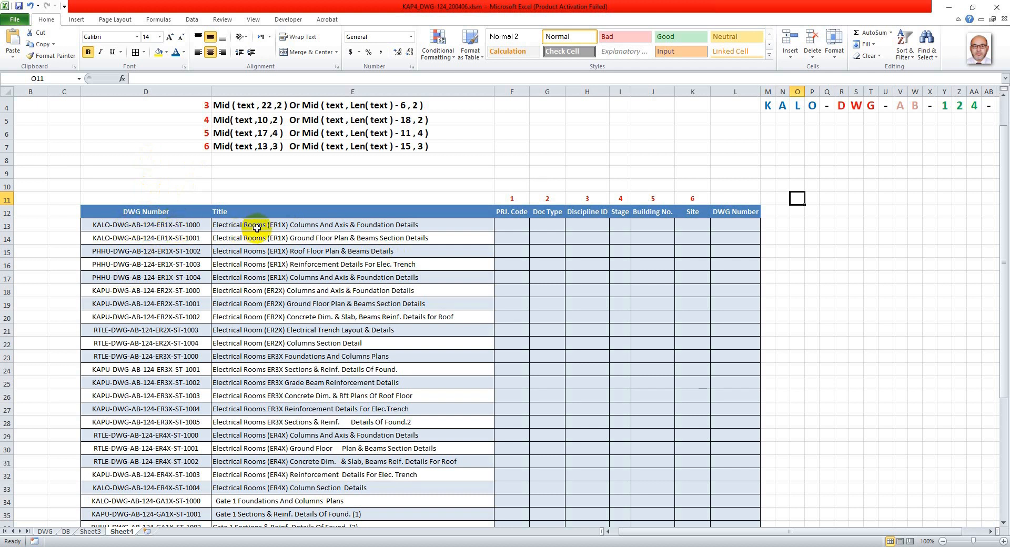
pyautogui.click(516, 224)
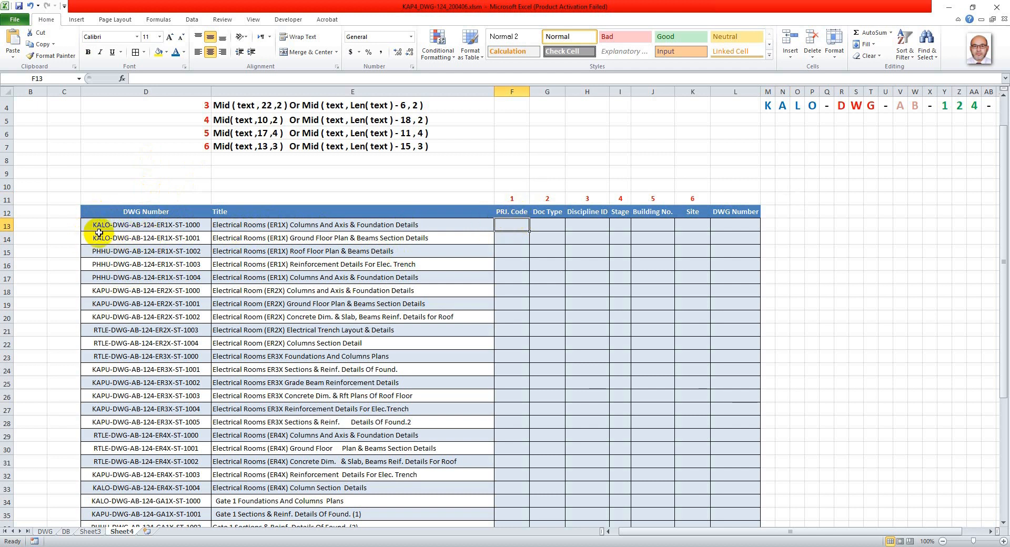
pyautogui.click(546, 225)
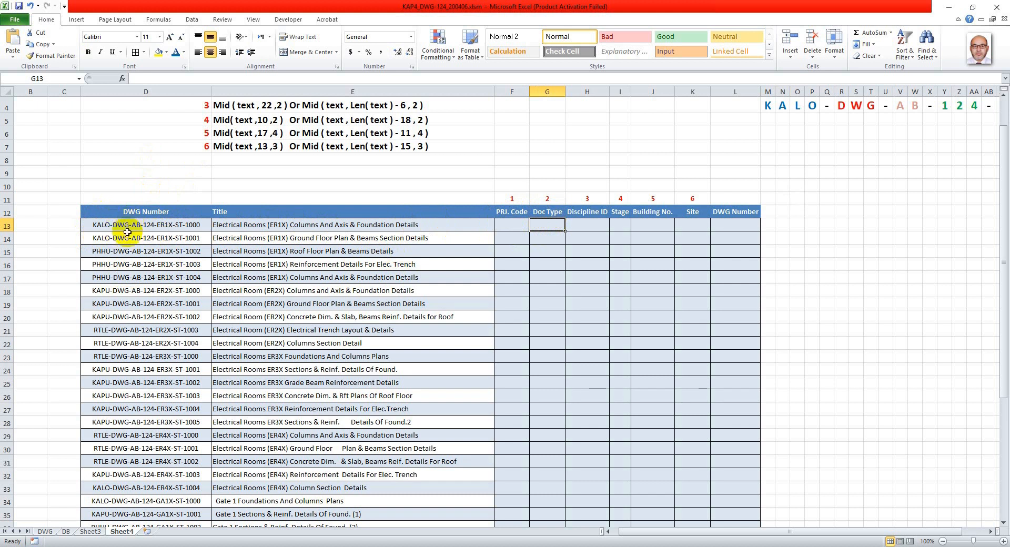
pyautogui.click(594, 224)
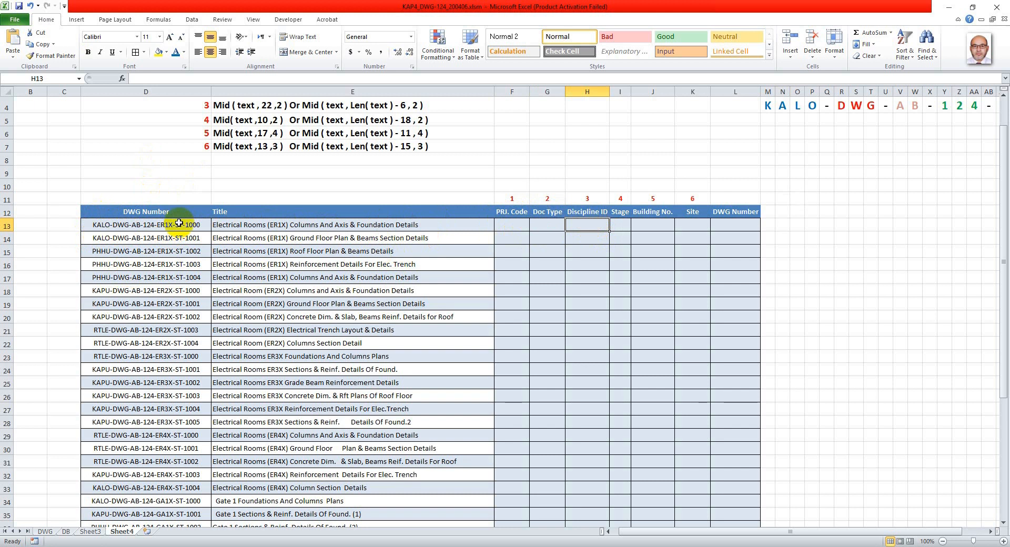
pyautogui.click(621, 224)
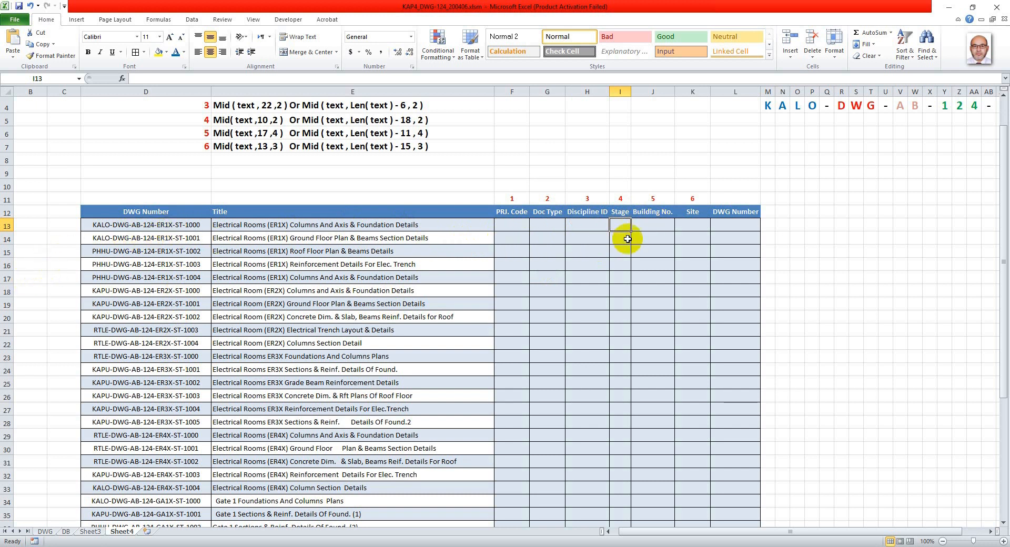
pyautogui.click(685, 223)
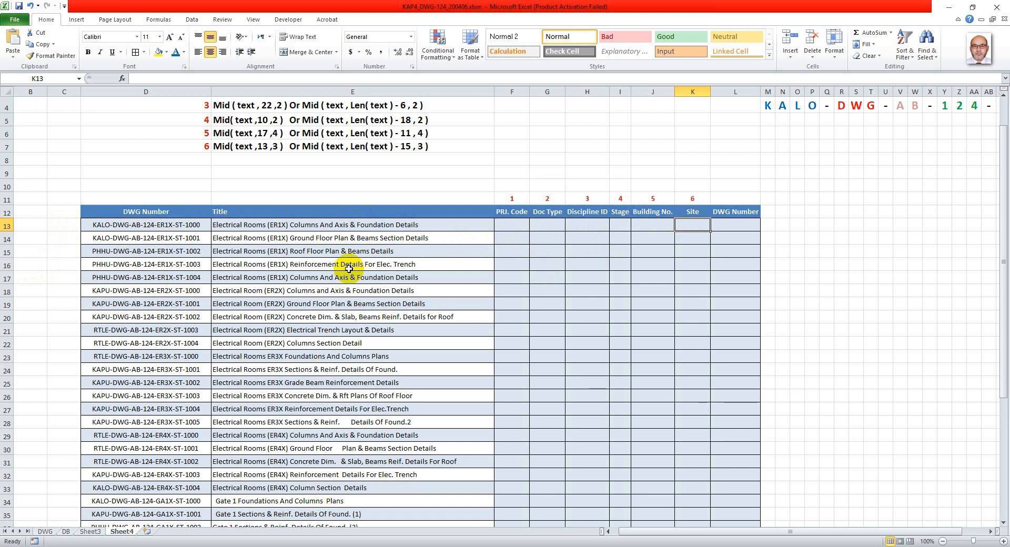
pyautogui.click(511, 224)
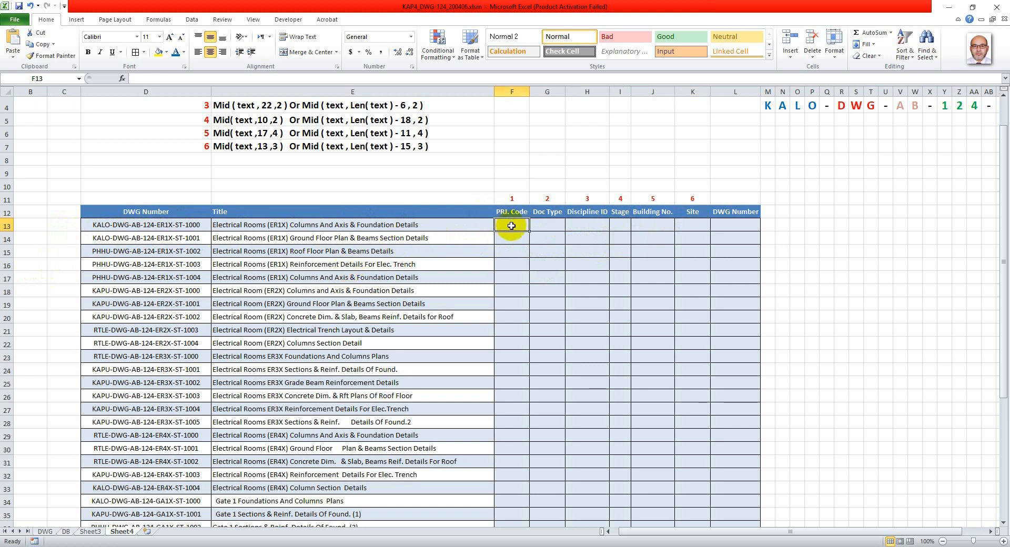
pyautogui.click(148, 229)
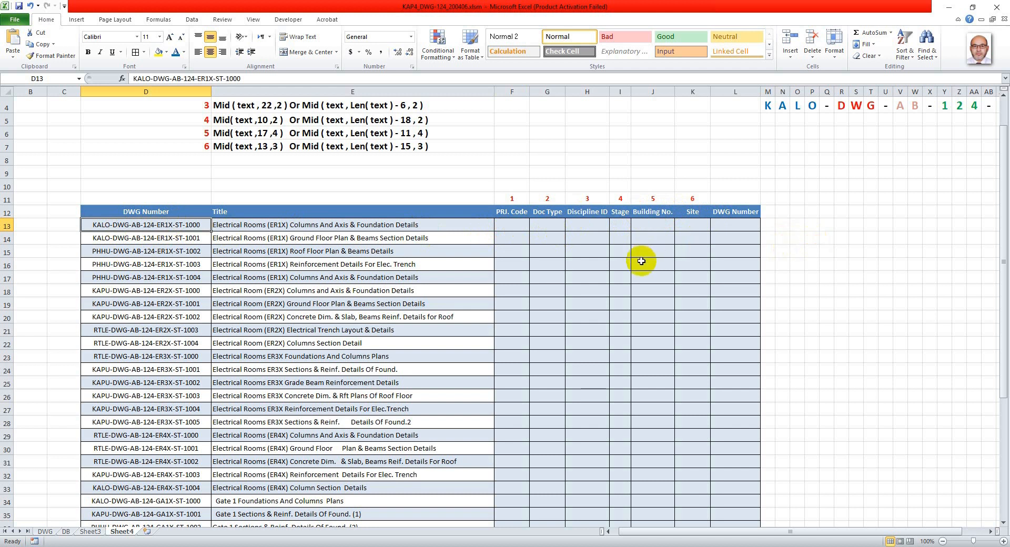
# - Examine the numbered formula notes above the table and the character-by-character position breakdown of the drawing number, including its formula in M4
pyautogui.scroll(1, 642, 259)
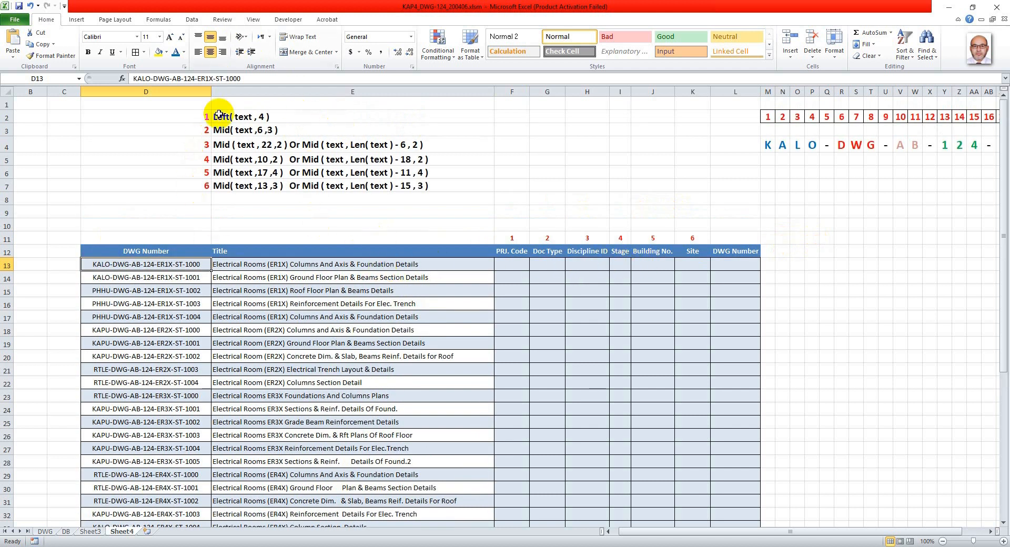
pyautogui.moveTo(749, 535); pyautogui.dragTo(620, 534)
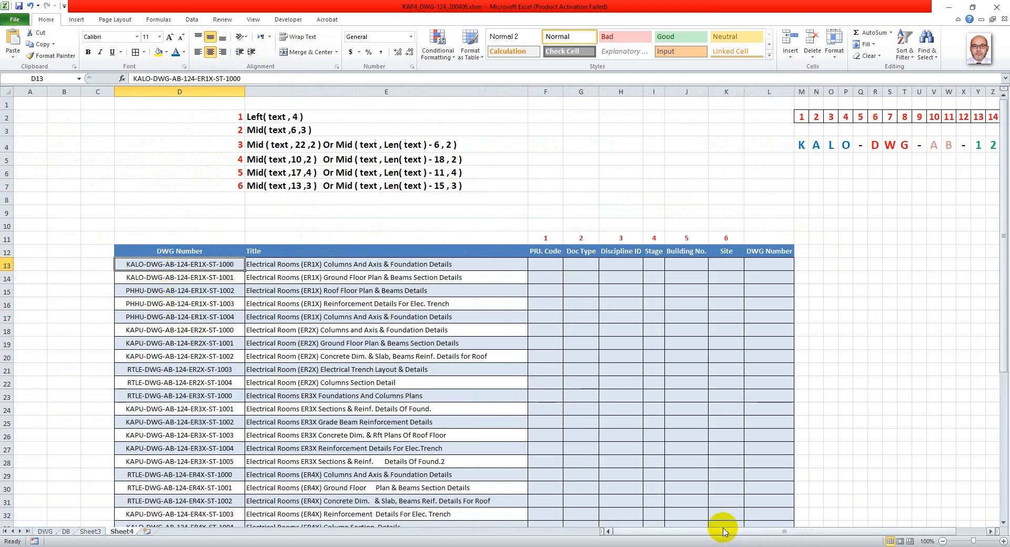
pyautogui.moveTo(721, 534); pyautogui.dragTo(748, 537)
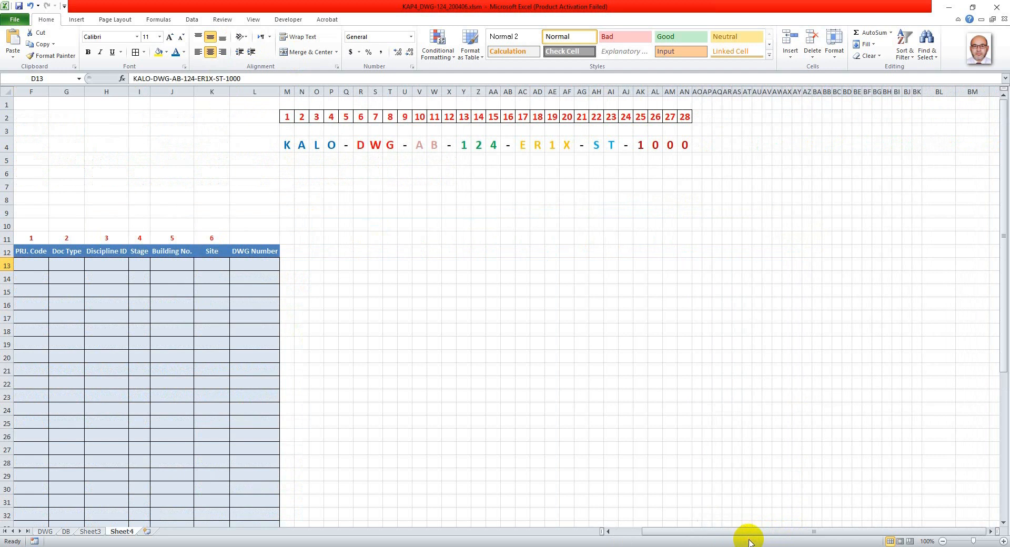
pyautogui.click(288, 144)
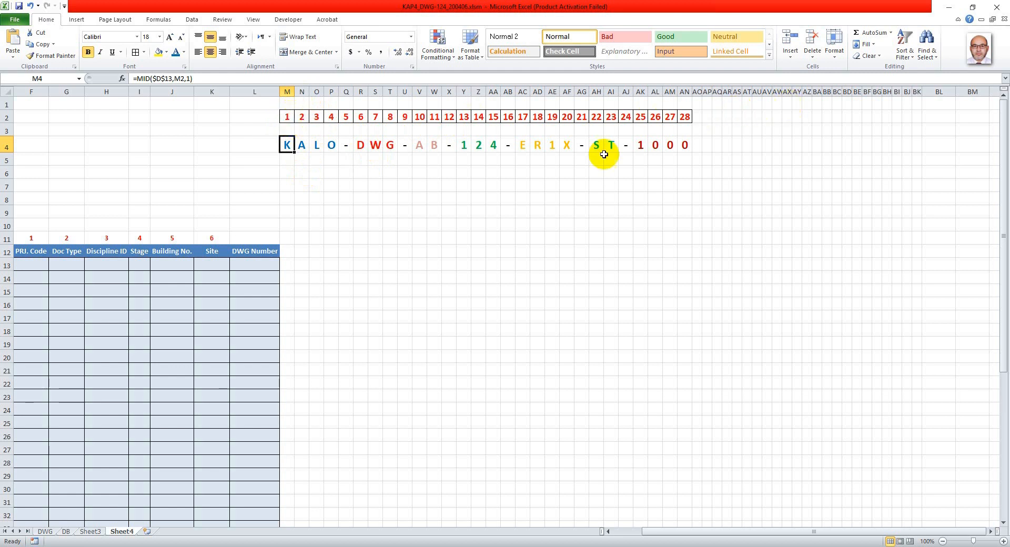
pyautogui.moveTo(786, 531); pyautogui.dragTo(767, 534)
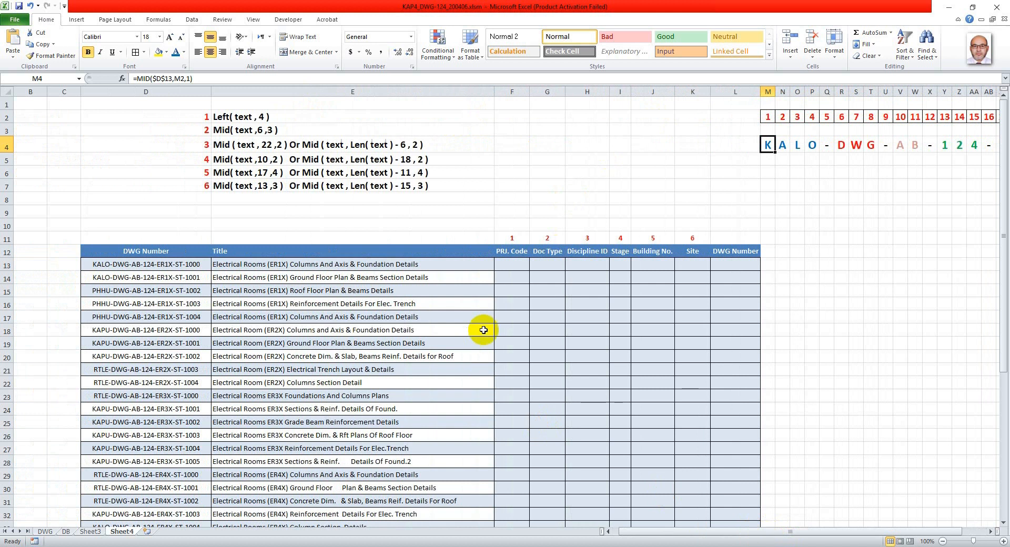
# - Enter =LEFT(D13,4) in F13 to extract the project code from the drawing number
pyautogui.click(512, 264)
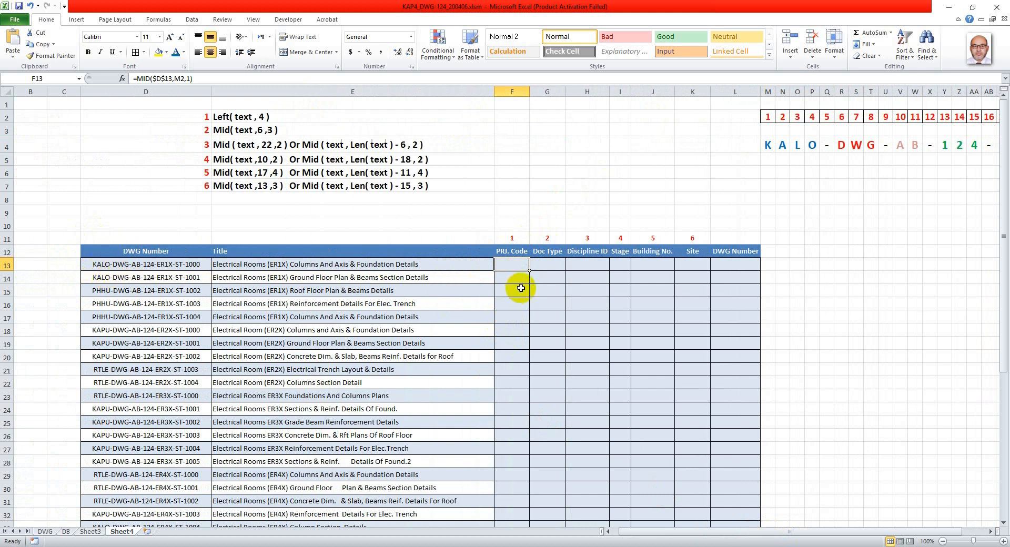
pyautogui.write('=')
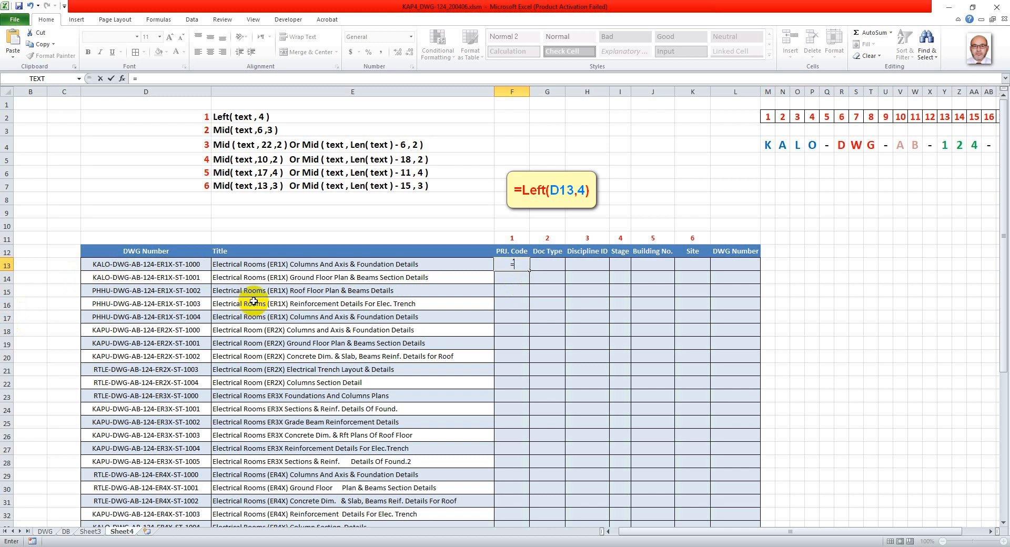
pyautogui.write('Left')
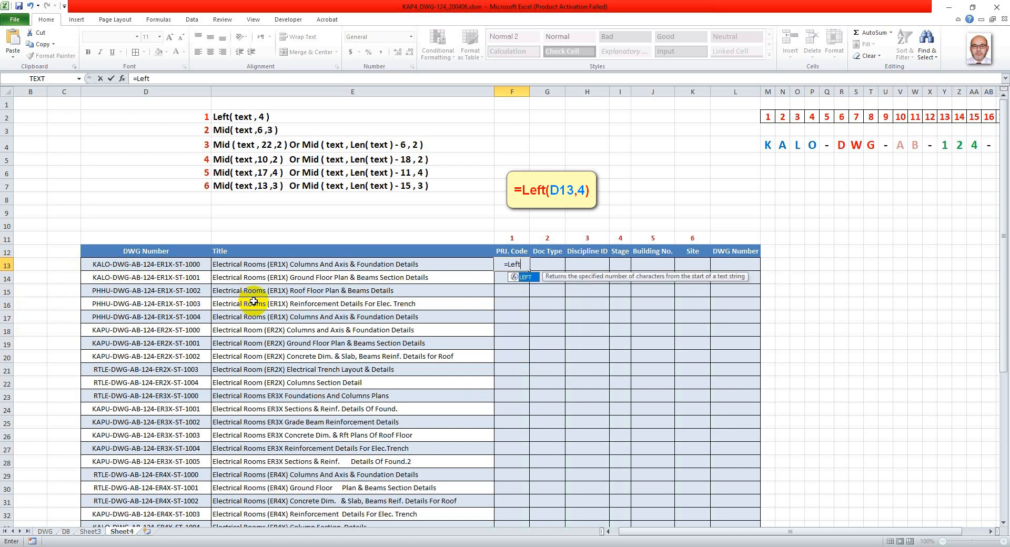
pyautogui.write('(')
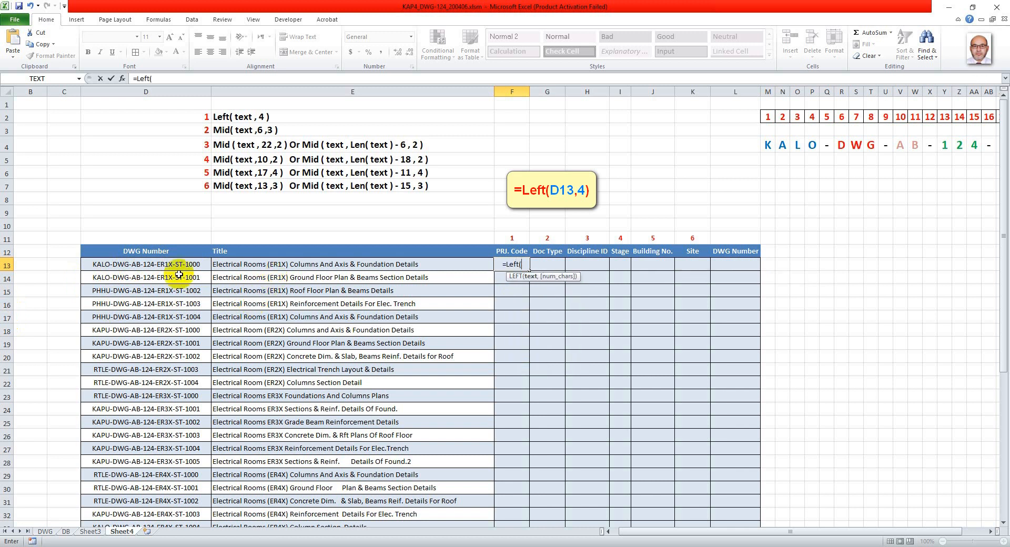
pyautogui.click(139, 263)
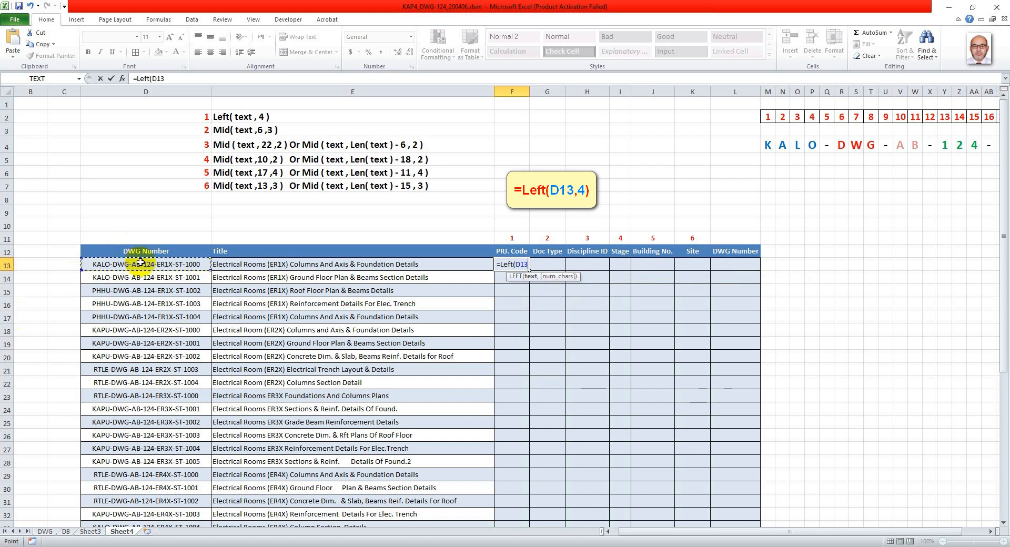
pyautogui.write(',4')
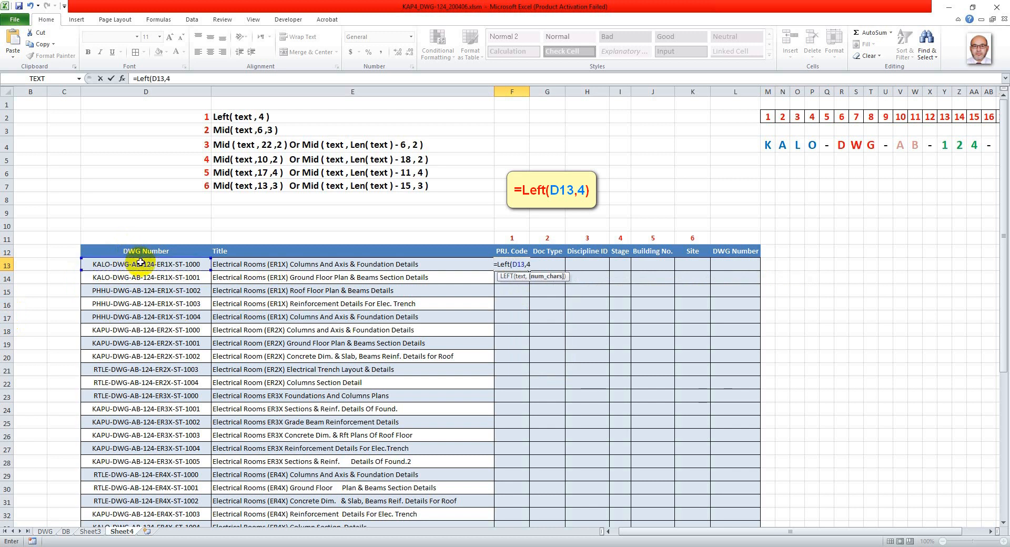
pyautogui.write(')')
pyautogui.press('Return')
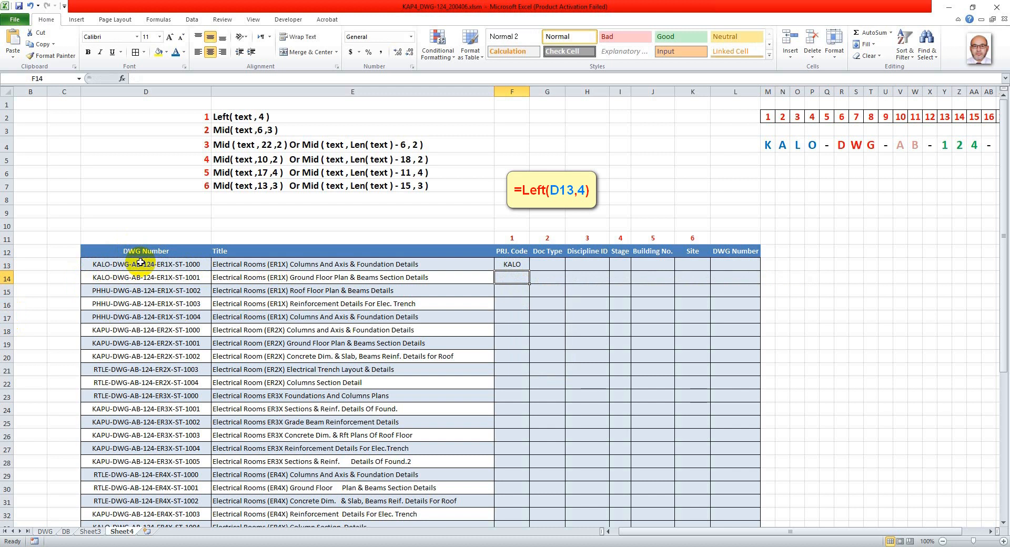
# - Fill the PRJ. Code formula from F13 down to the table's last row and check the filled column
pyautogui.click(525, 265)
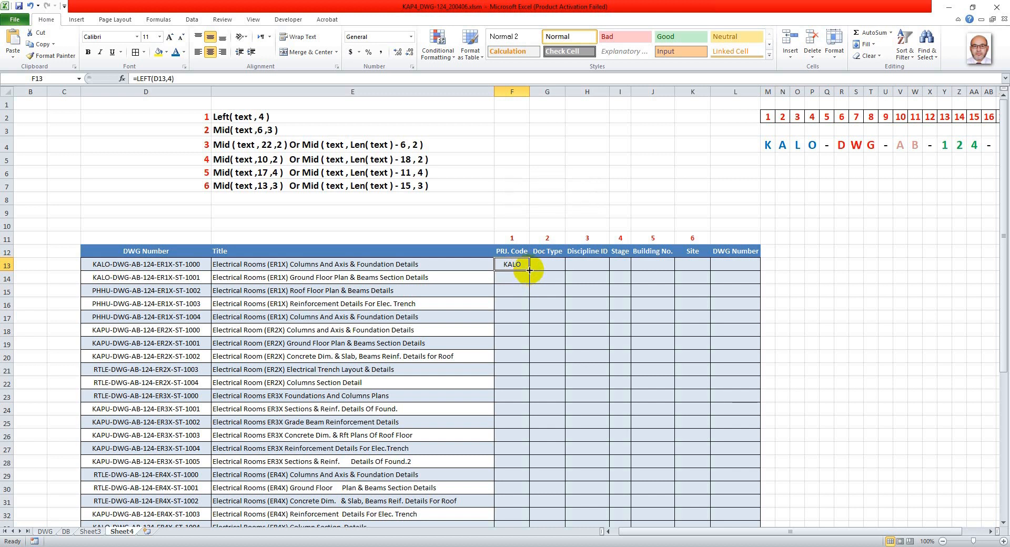
pyautogui.doubleClick(529, 271)
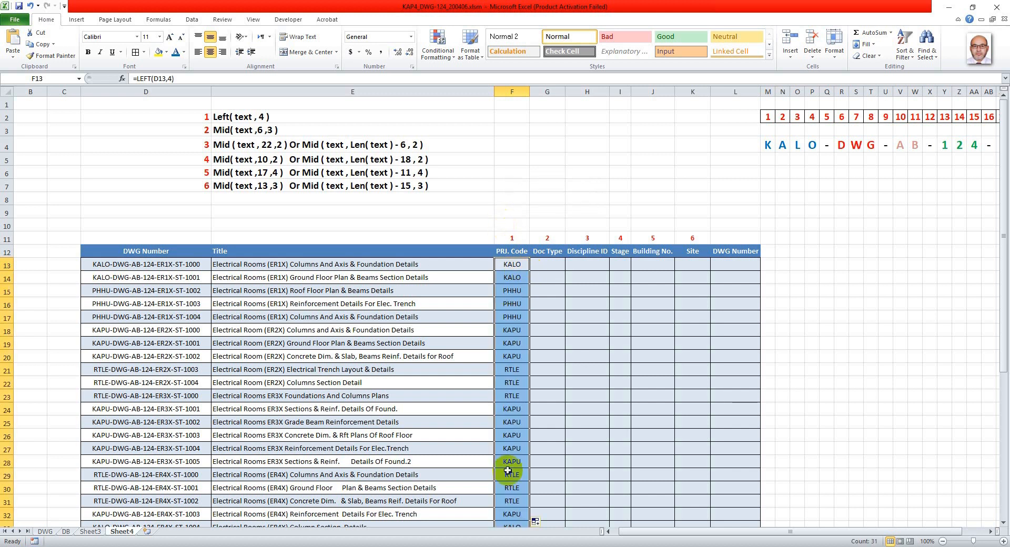
pyautogui.scroll(-9, 501, 253)
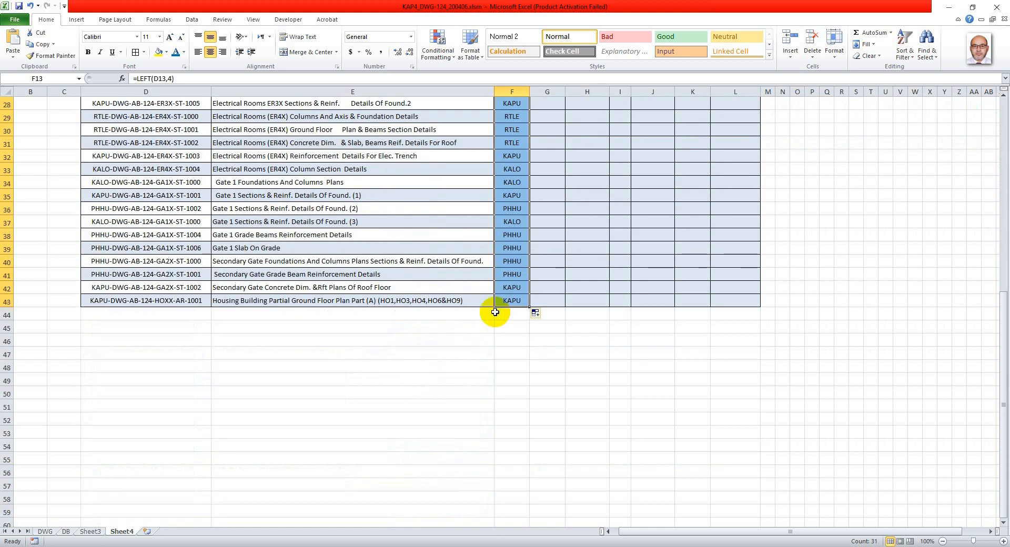
pyautogui.scroll(6, 506, 255)
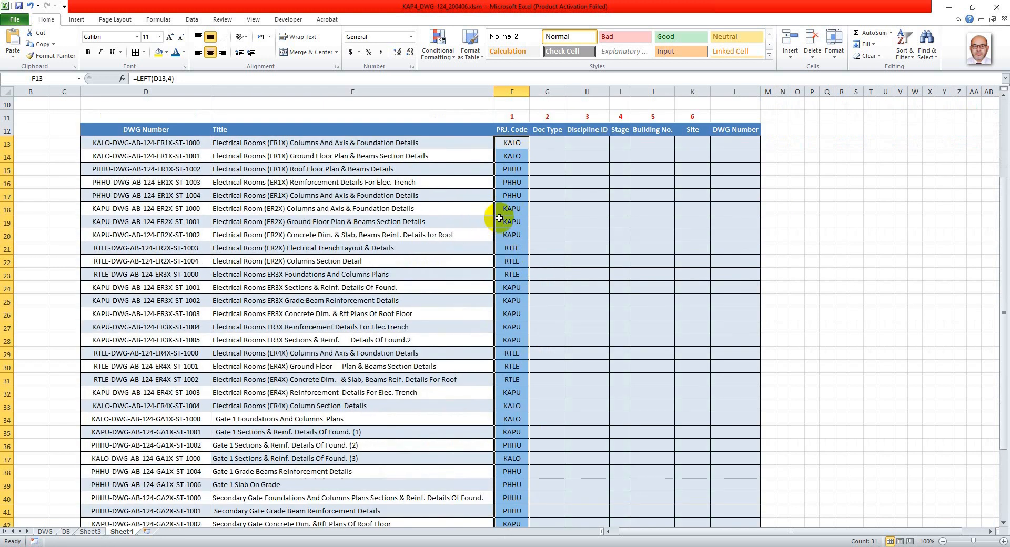
pyautogui.scroll(2, 515, 458)
# - Check the document type's character positions in the breakdown and enter =MID(D13,6,3) in G13 to extract it
pyautogui.click(550, 227)
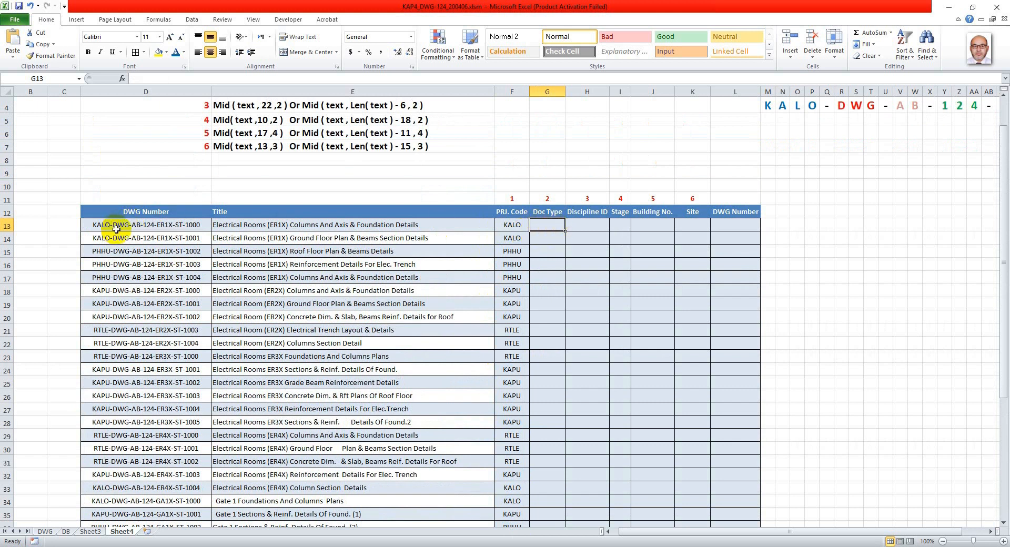
pyautogui.scroll(1, 113, 231)
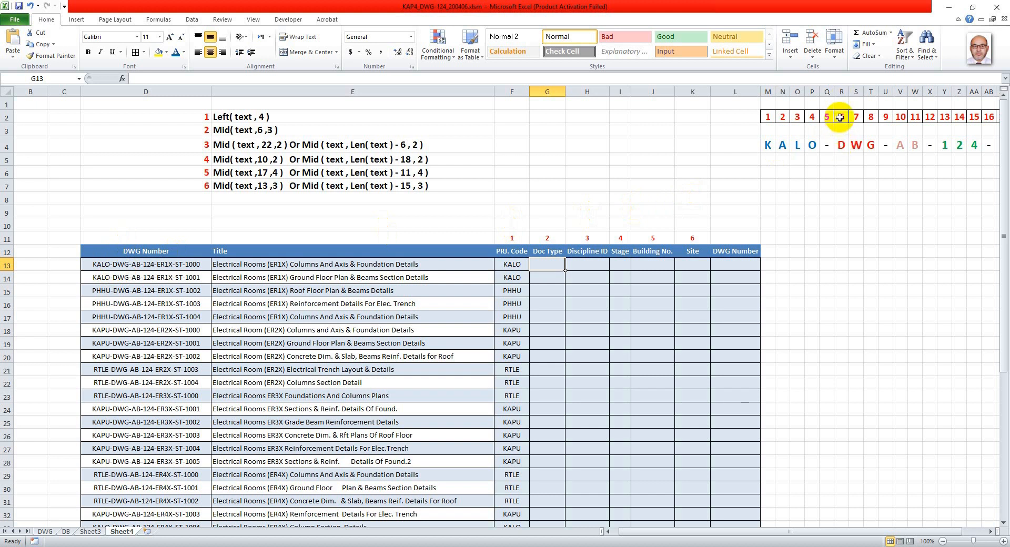
pyautogui.moveTo(842, 116); pyautogui.dragTo(869, 149)
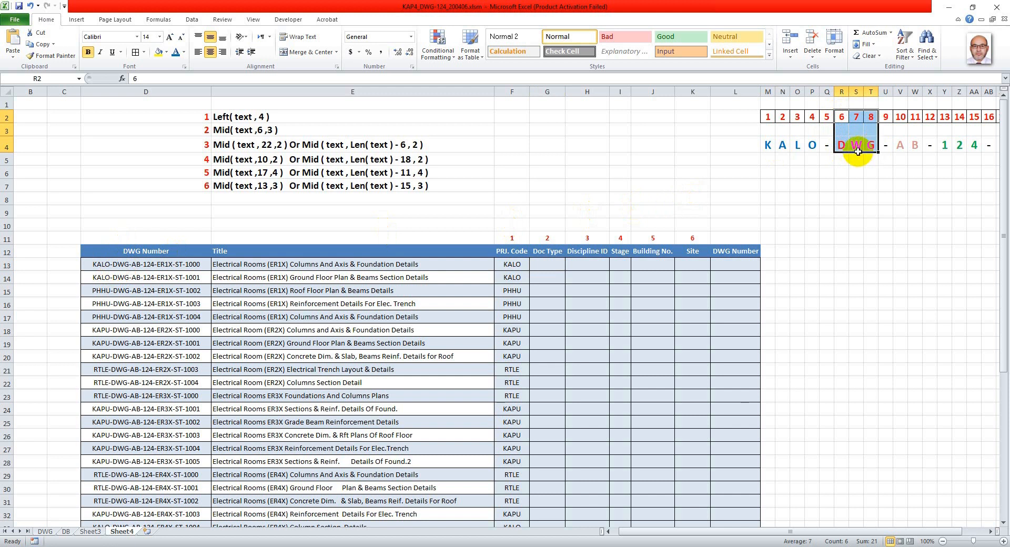
pyautogui.click(549, 264)
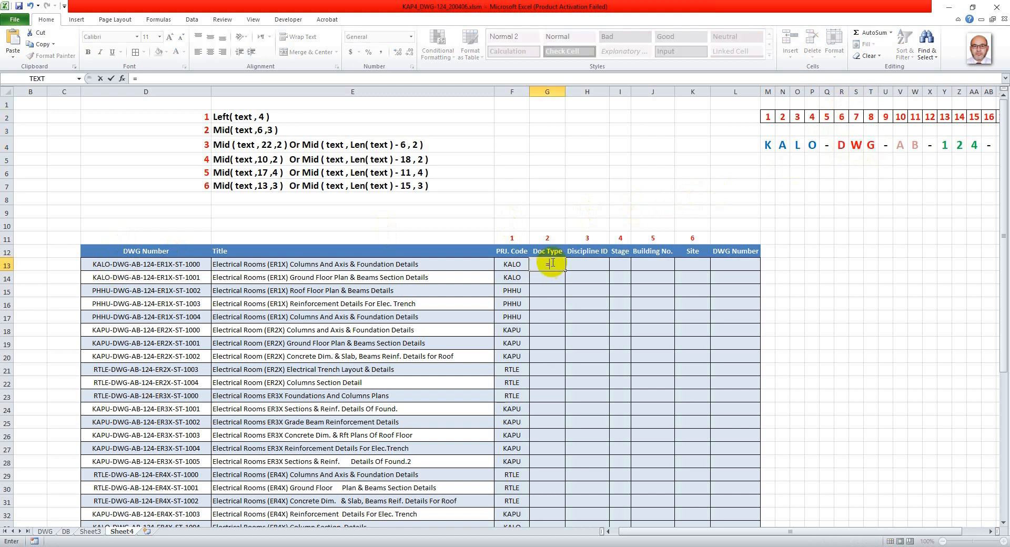
pyautogui.write('=mid')
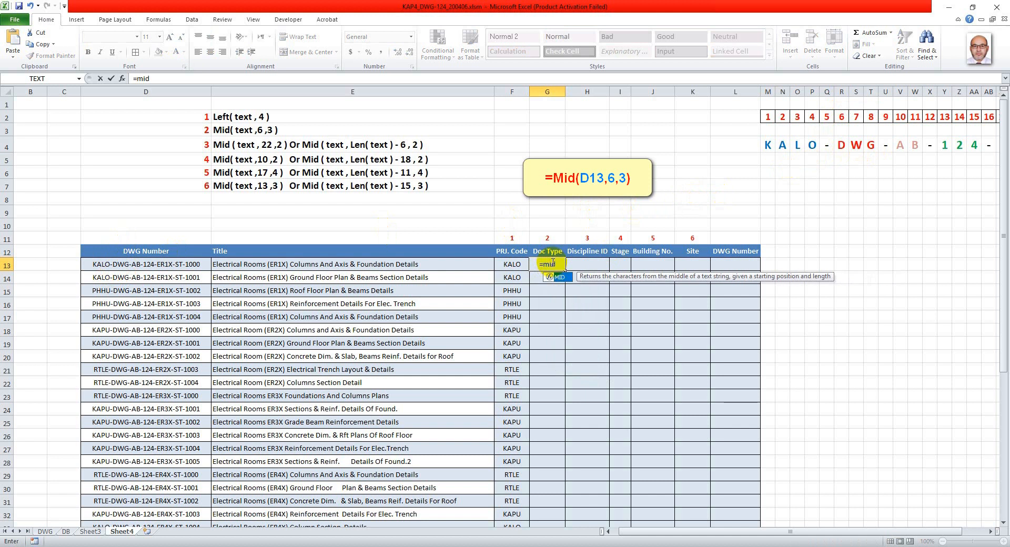
pyautogui.write('(')
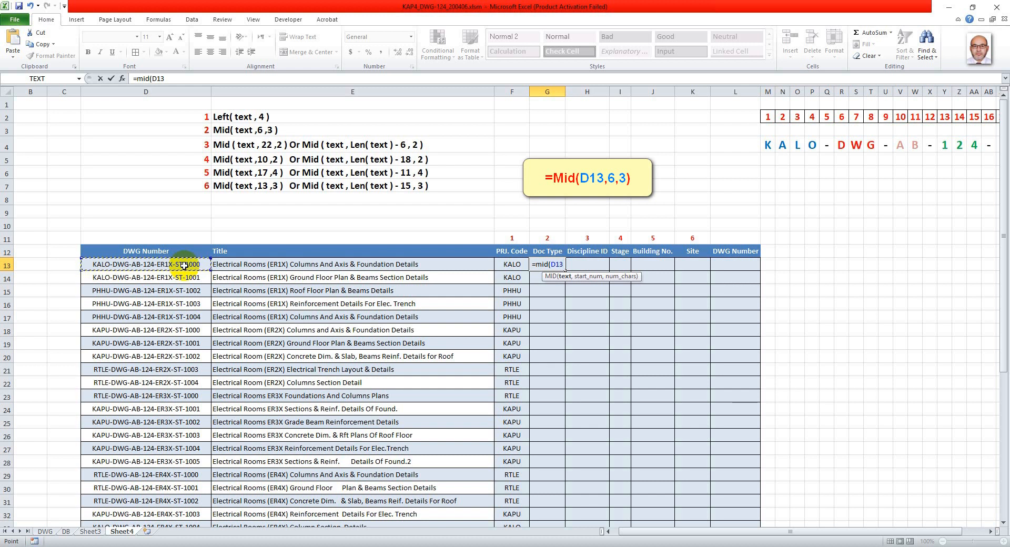
pyautogui.write(',')
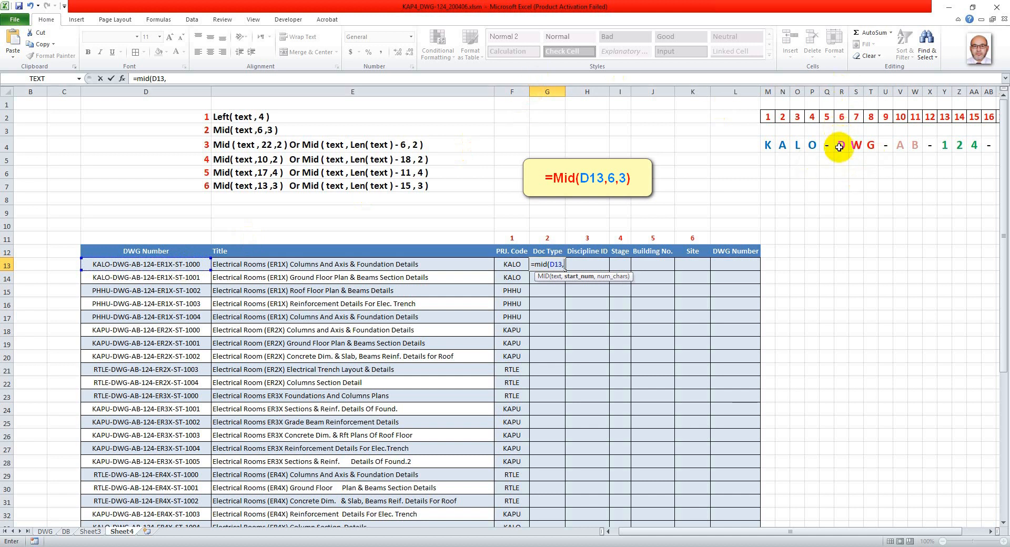
pyautogui.write('6')
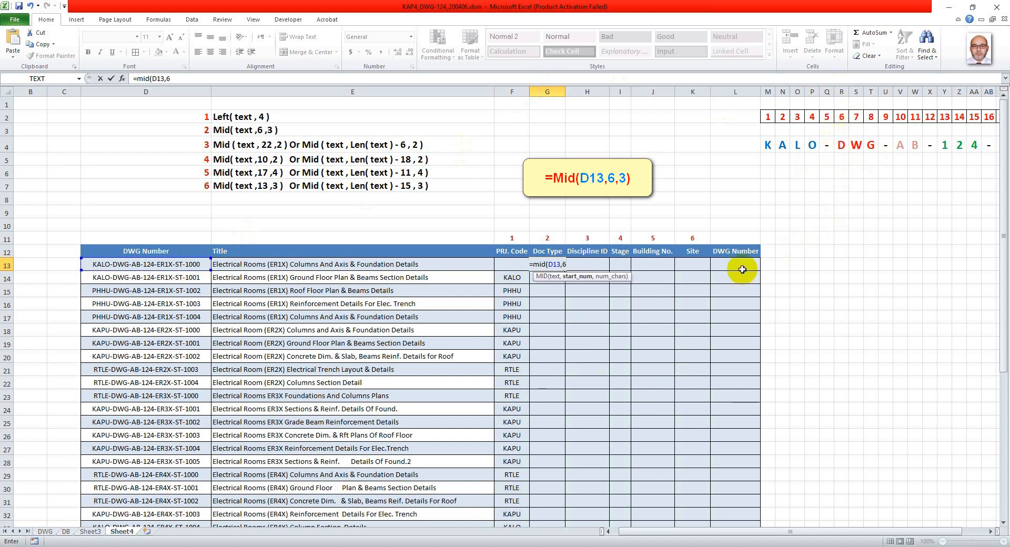
pyautogui.write(',')
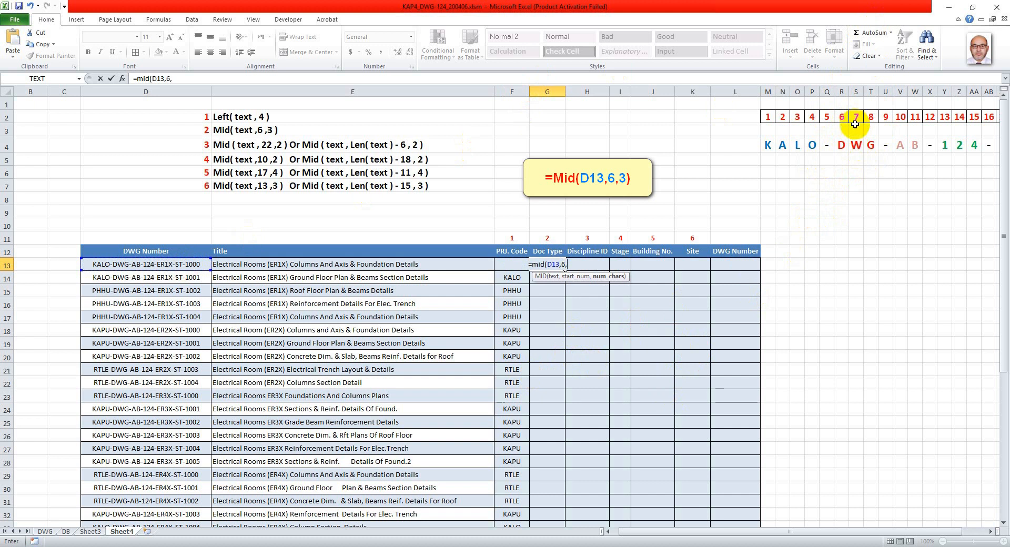
pyautogui.write('3')
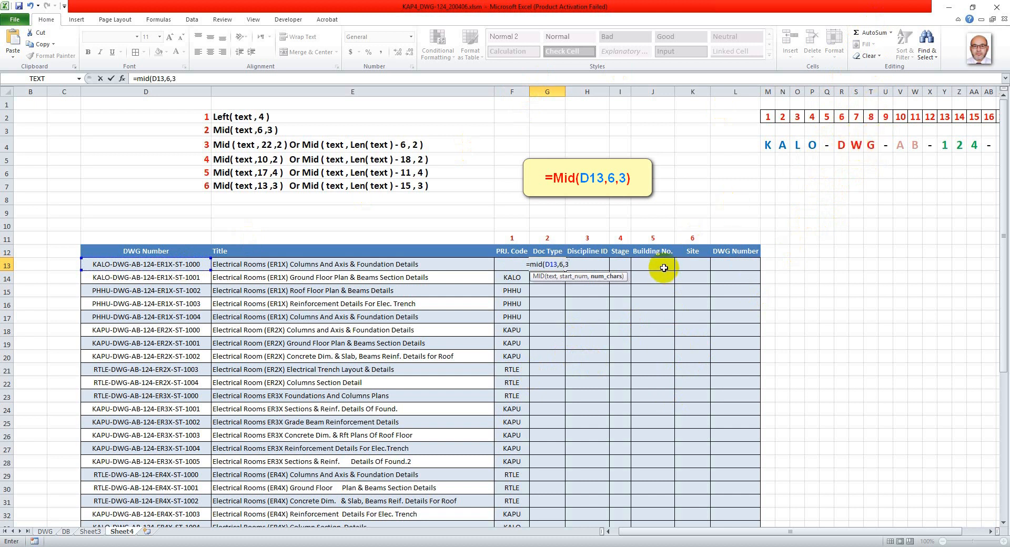
pyautogui.press('Return')
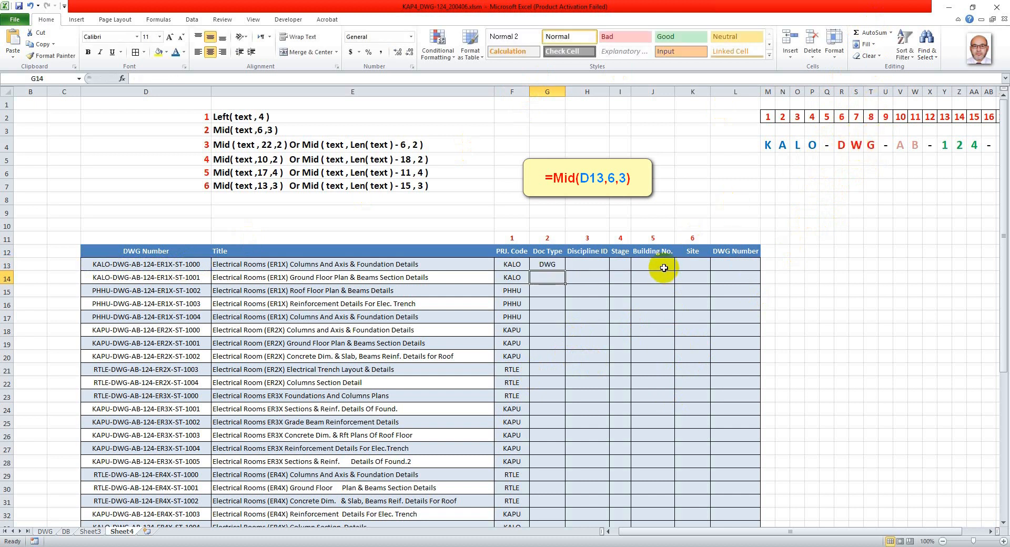
# - Fill the Doc Type formula from G13 down to the table's last row
pyautogui.click(558, 264)
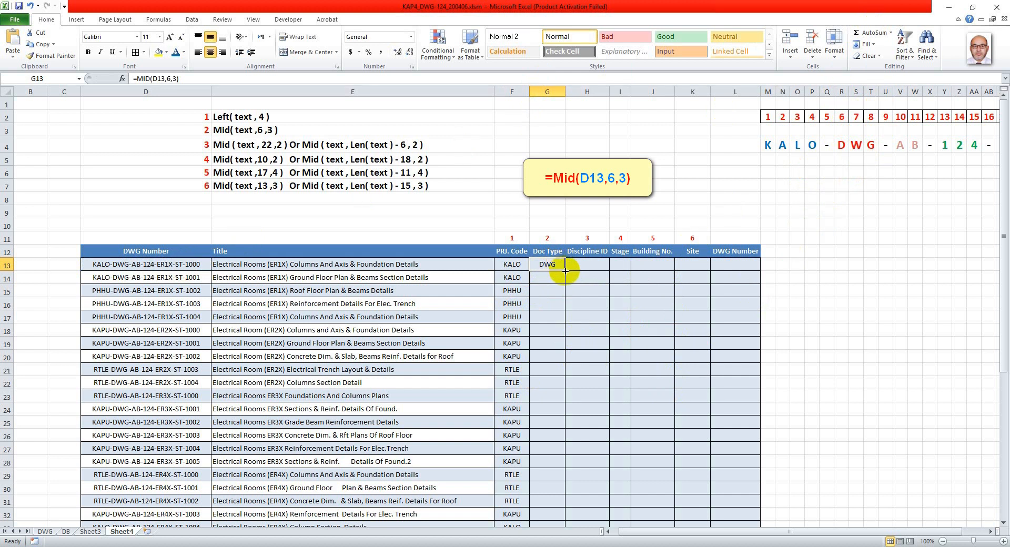
pyautogui.doubleClick(565, 270)
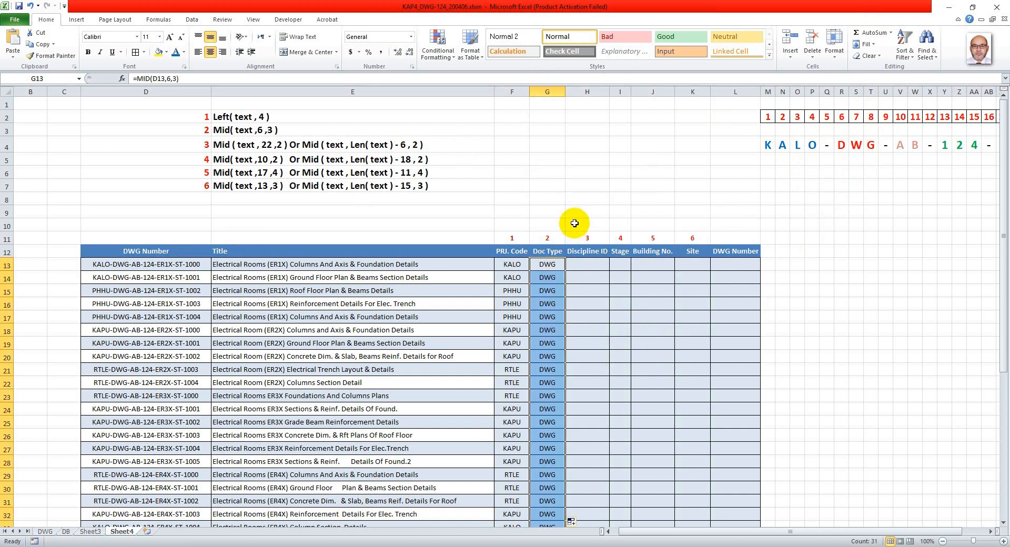
# - Enter =MID(D13,22,2) in H13 to extract the discipline ID, and fill it down to the table's last row
pyautogui.click(589, 264)
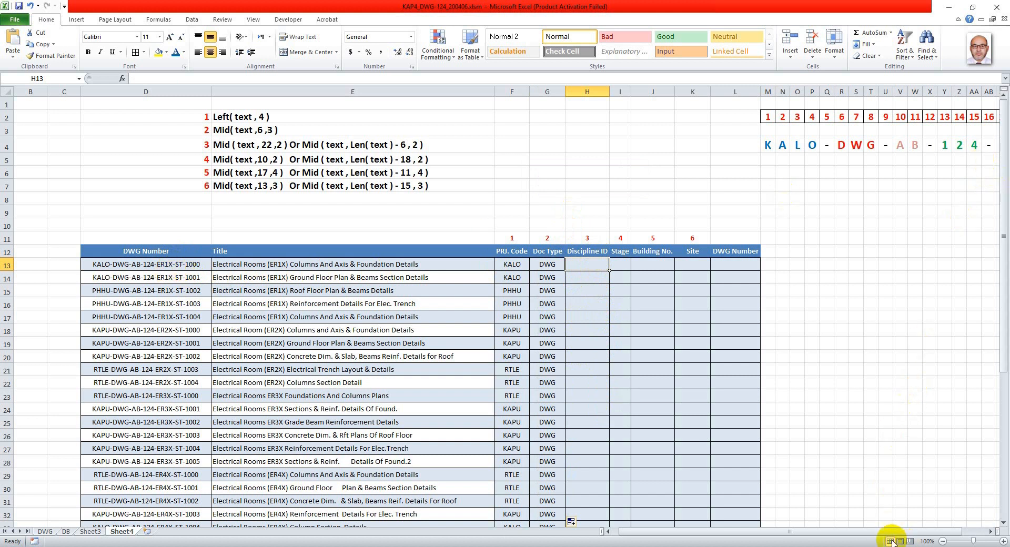
pyautogui.moveTo(892, 533); pyautogui.dragTo(910, 532)
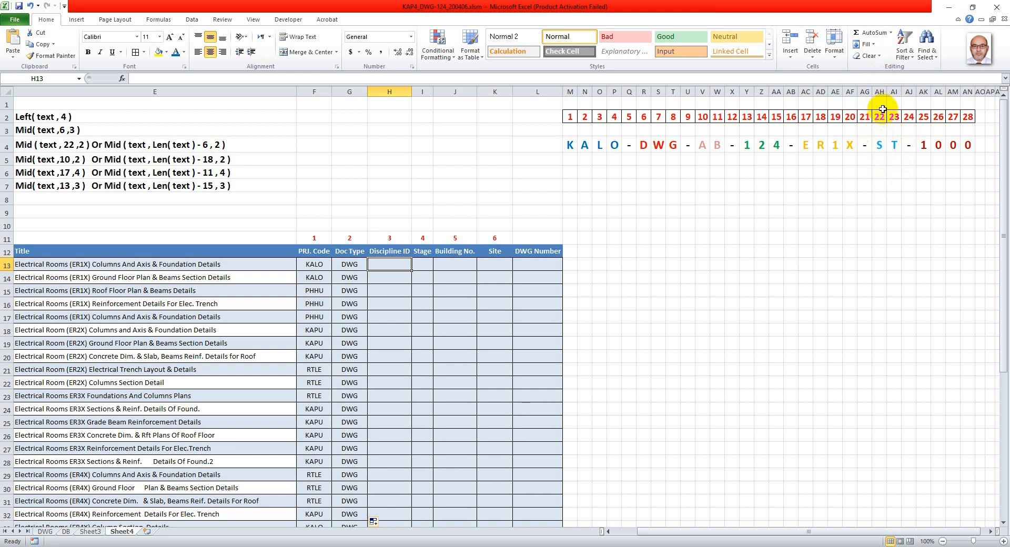
pyautogui.moveTo(889, 531)
pyautogui.mouseDown()
pyautogui.moveTo(860, 534)
pyautogui.moveTo(891, 541)
pyautogui.mouseUp()
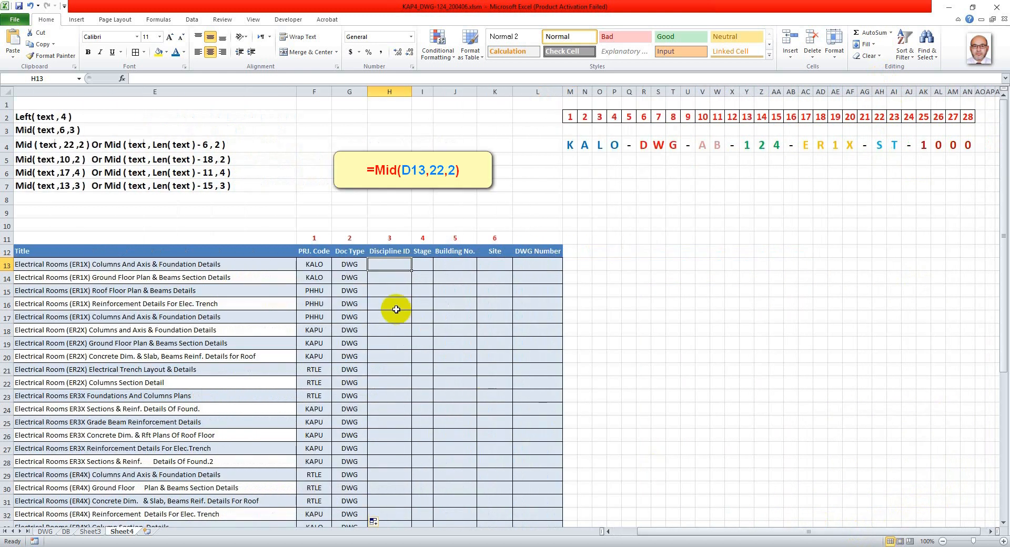
pyautogui.write('=mid(')
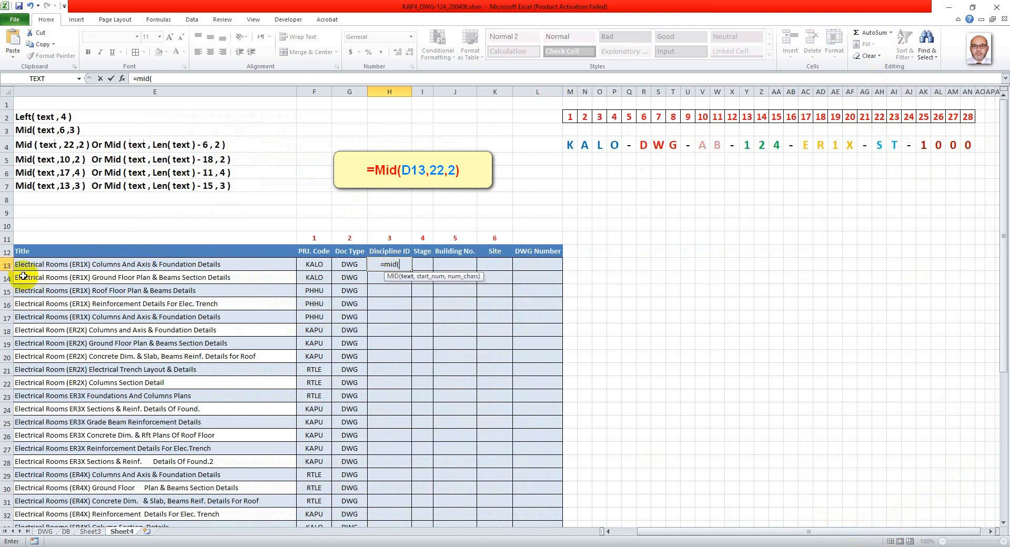
pyautogui.moveTo(680, 531); pyautogui.dragTo(675, 539)
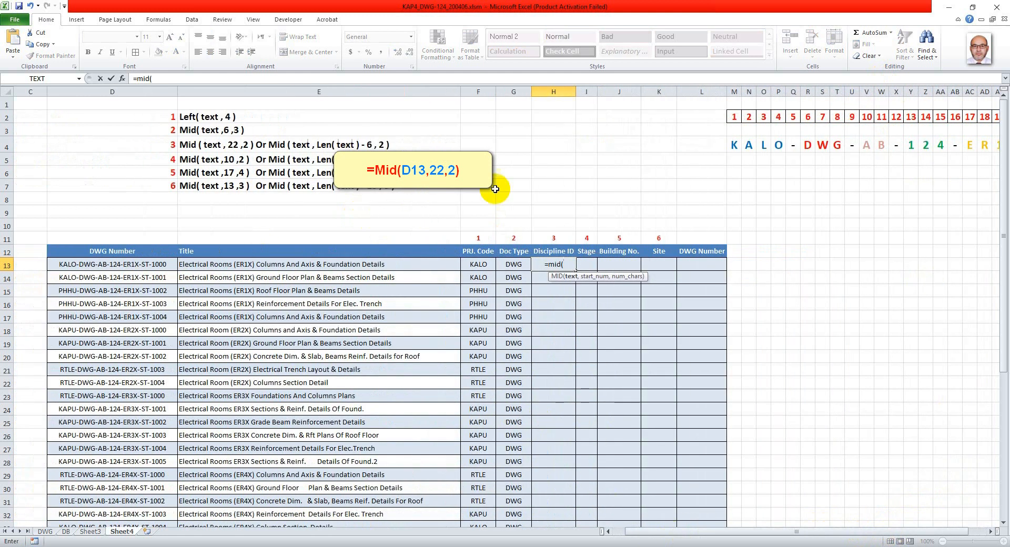
pyautogui.click(163, 263)
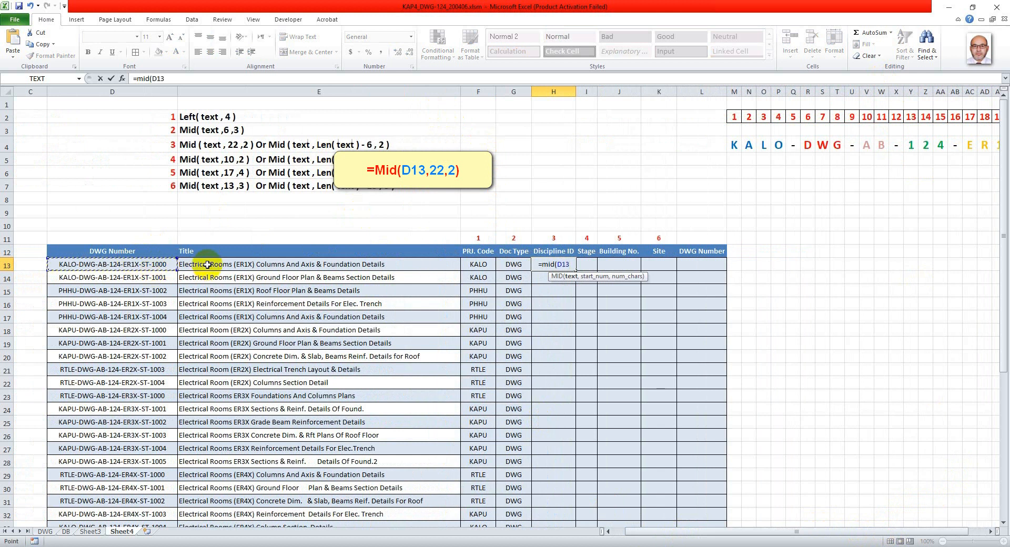
pyautogui.write(',22')
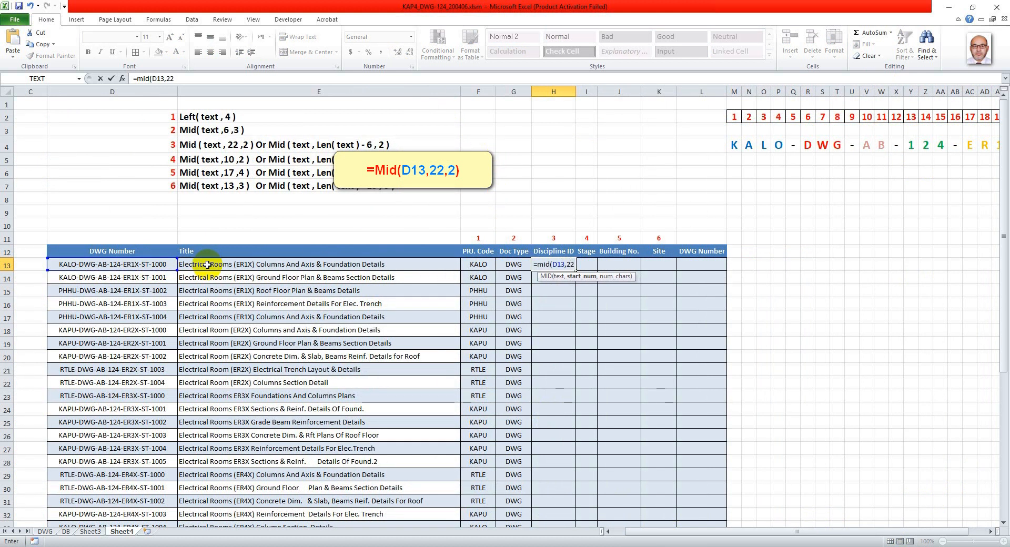
pyautogui.write(',2')
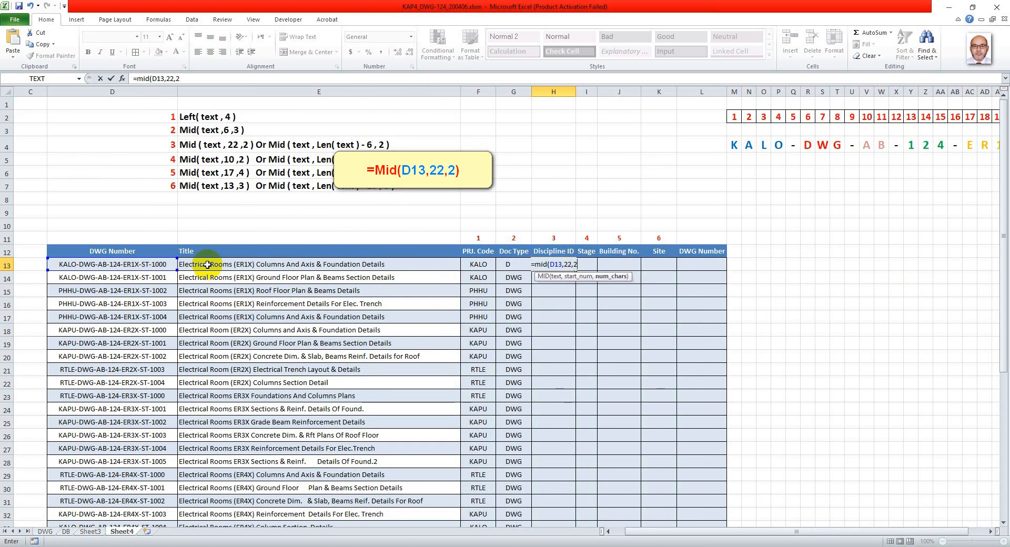
pyautogui.write(')')
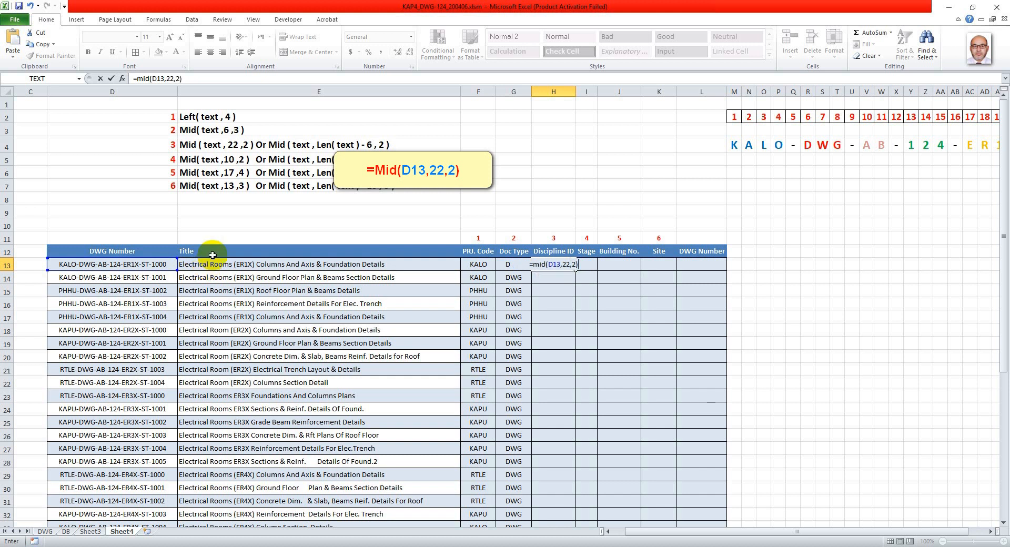
pyautogui.press('Return')
pyautogui.click(556, 265)
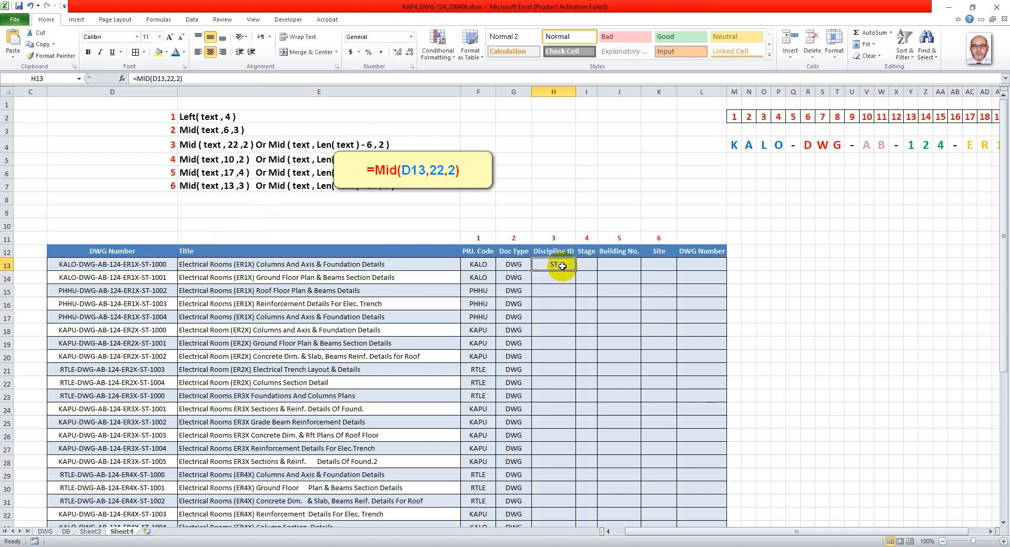
pyautogui.doubleClick(574, 270)
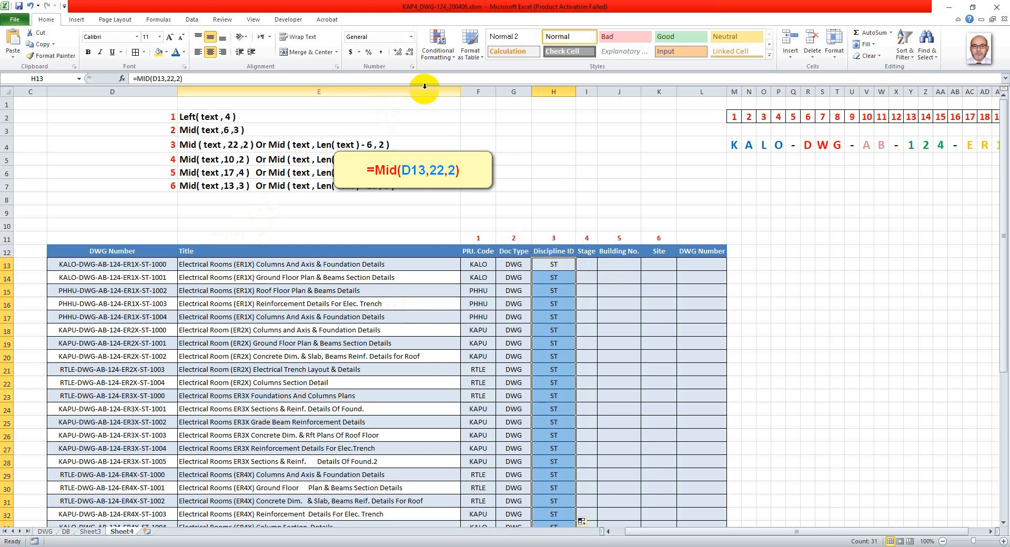
# - Narrow the Title column E and the DWG Number column L so more of the character breakdown fits in view
pyautogui.click(454, 92)
pyautogui.moveTo(460, 95); pyautogui.dragTo(395, 96)
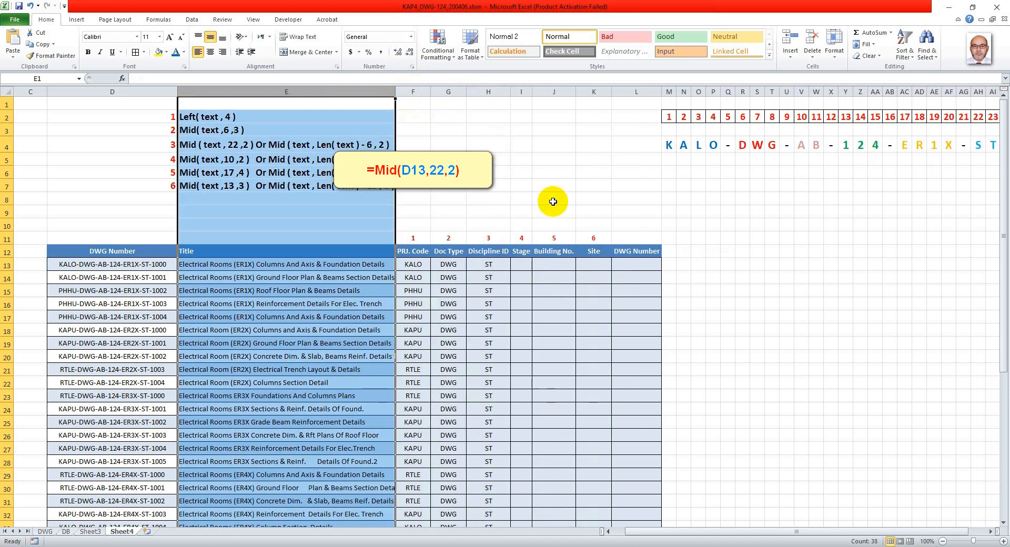
pyautogui.click(637, 90)
pyautogui.moveTo(661, 92); pyautogui.dragTo(644, 92)
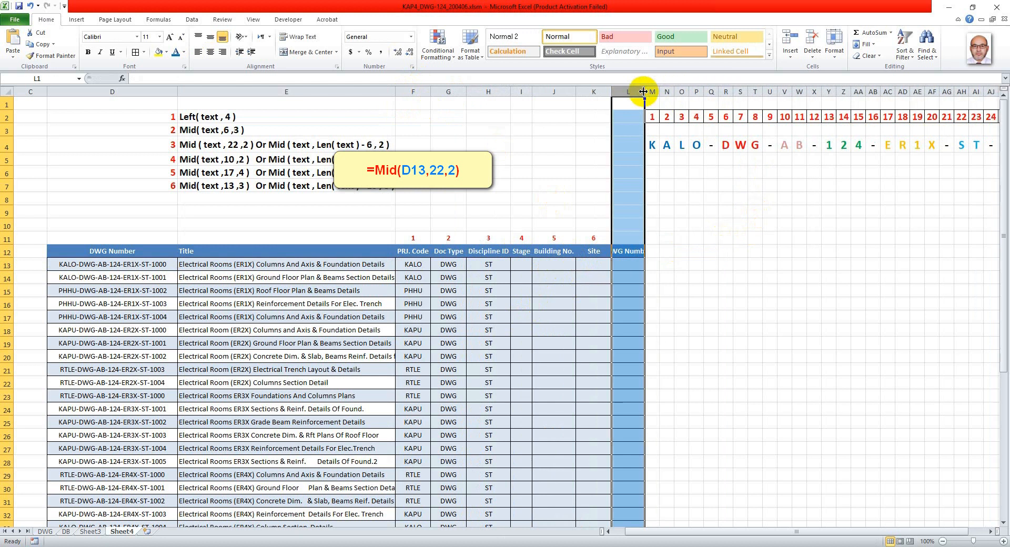
pyautogui.click(521, 267)
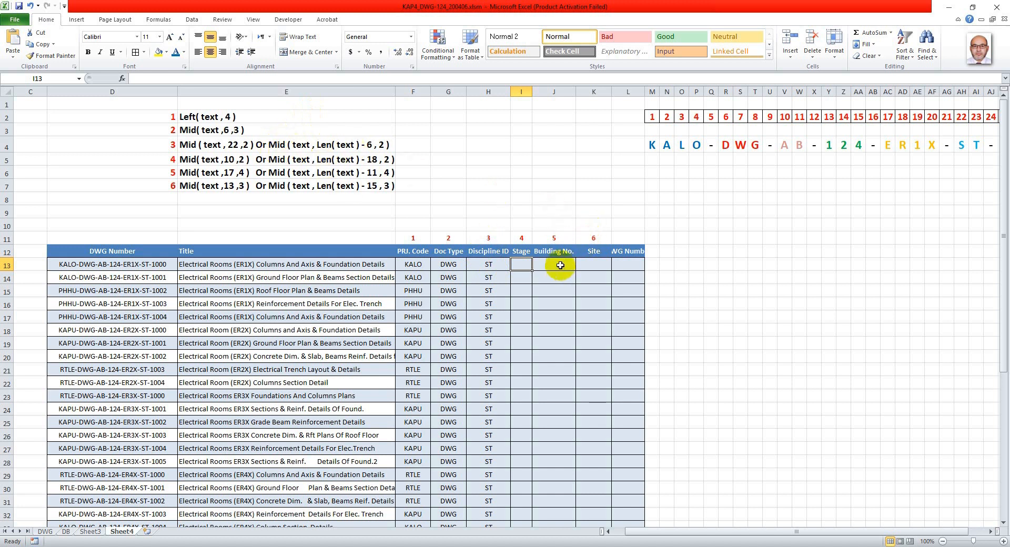
# - Enter =MID(D13,LEN(D13)-6,2) in O13 as the length-based alternative for extracting the discipline ID
pyautogui.click(682, 263)
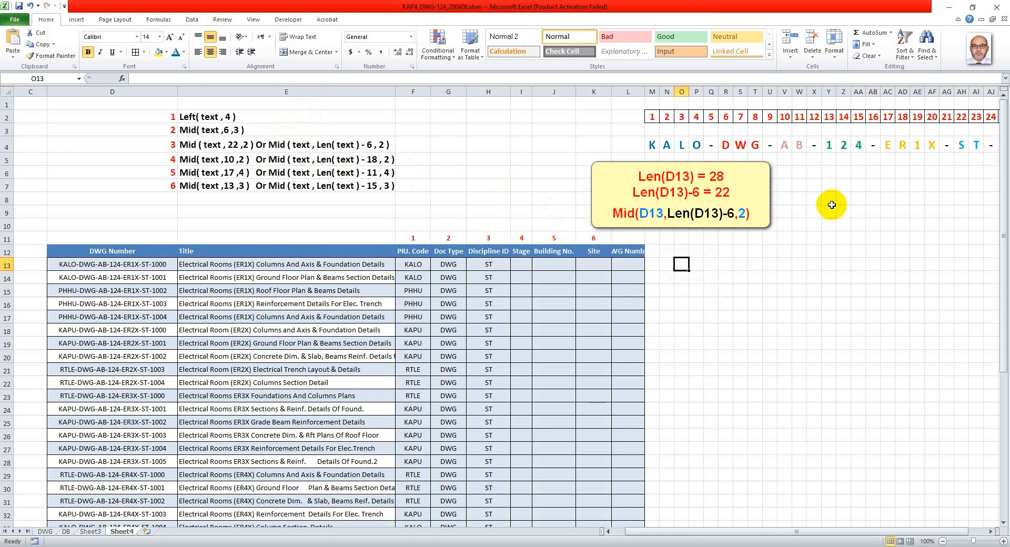
pyautogui.write('=Mid')
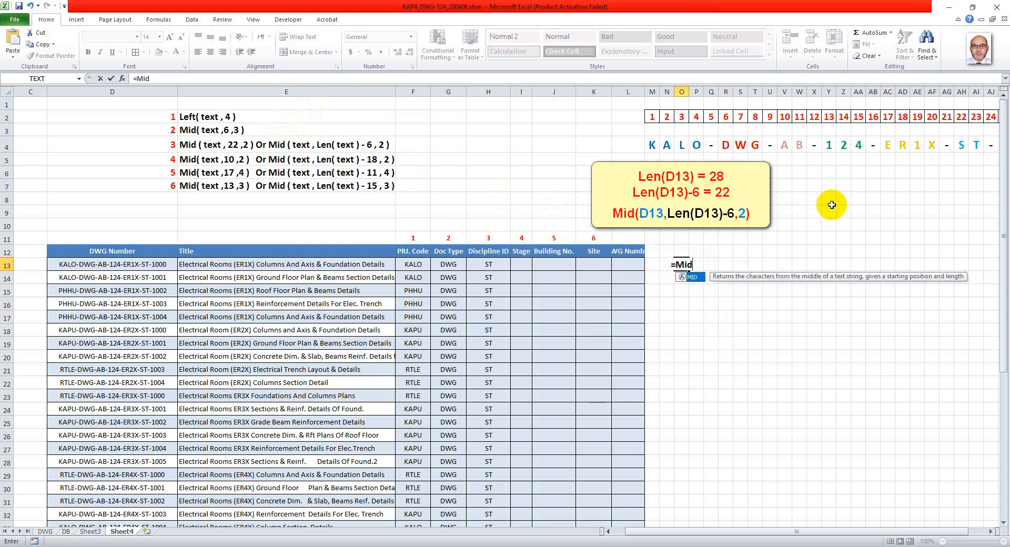
pyautogui.write('(')
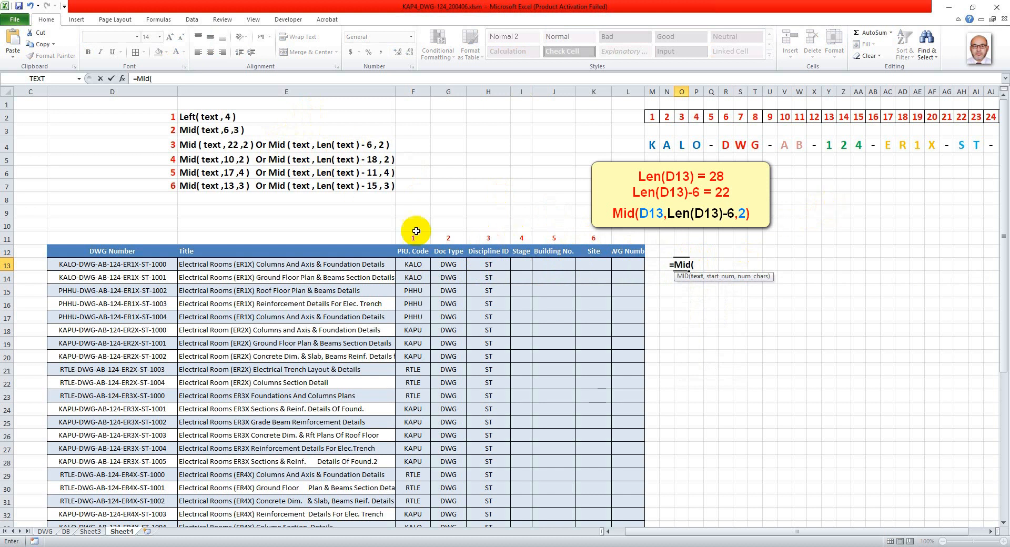
pyautogui.click(150, 264)
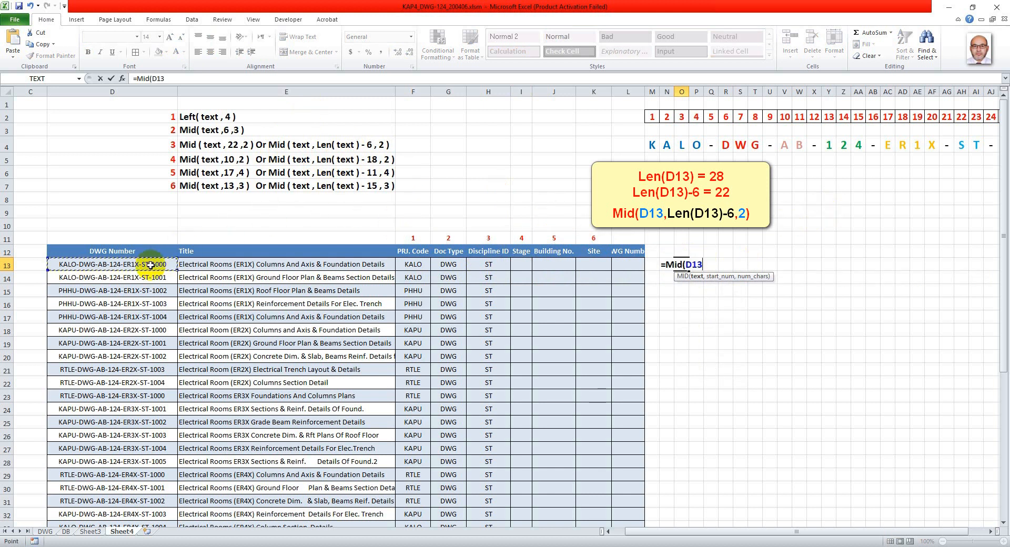
pyautogui.write(',')
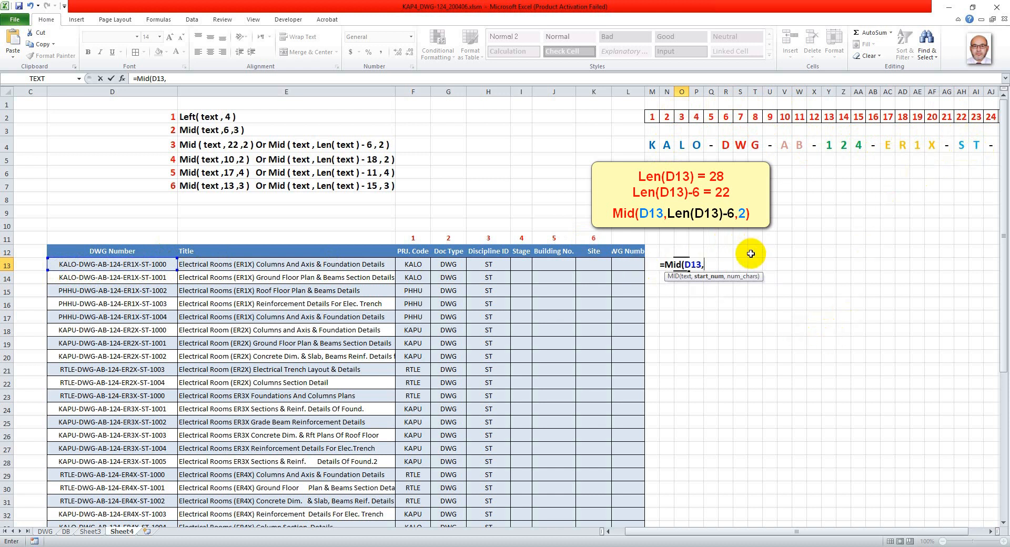
pyautogui.write('Len(')
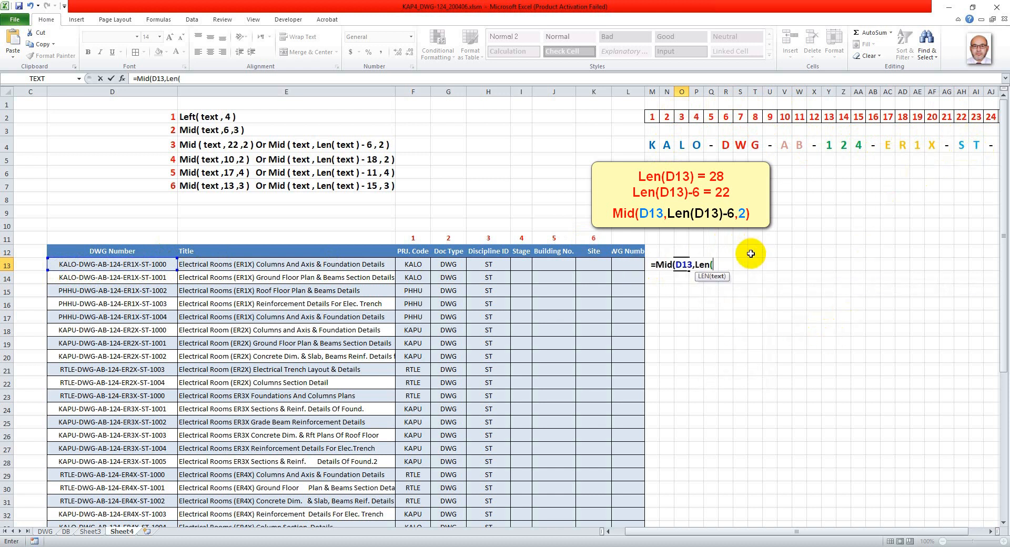
pyautogui.click(160, 263)
pyautogui.write(')')
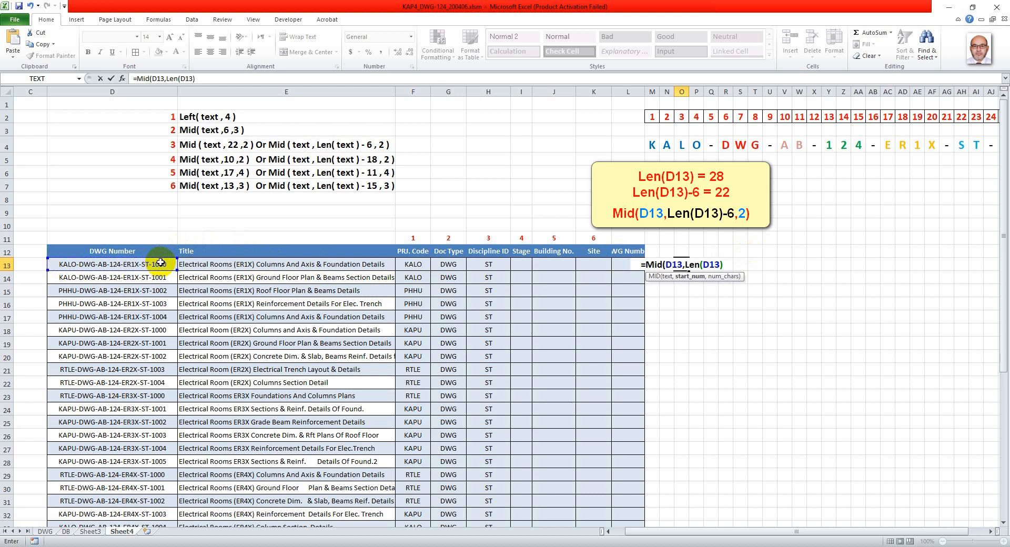
pyautogui.write('-')
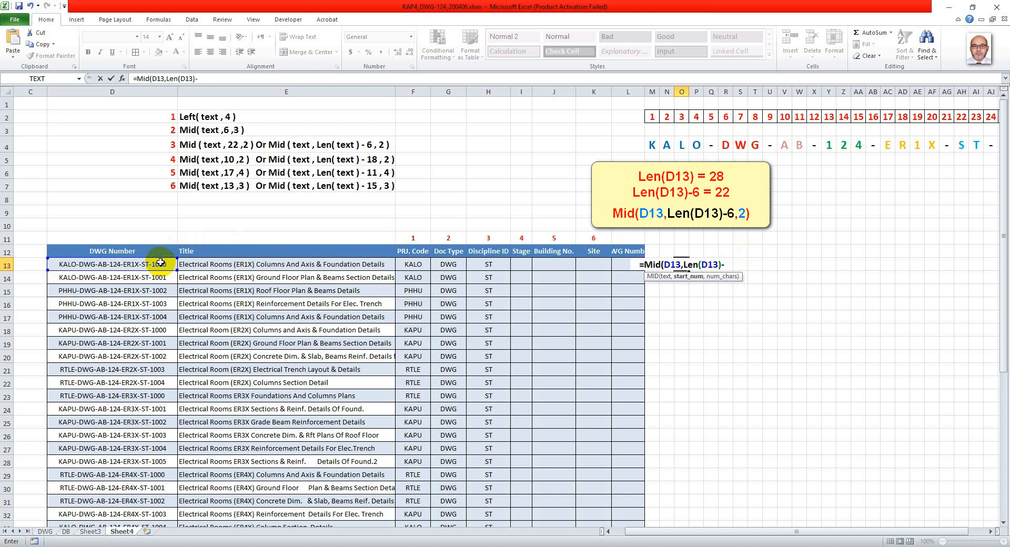
pyautogui.moveTo(897, 533); pyautogui.dragTo(901, 534)
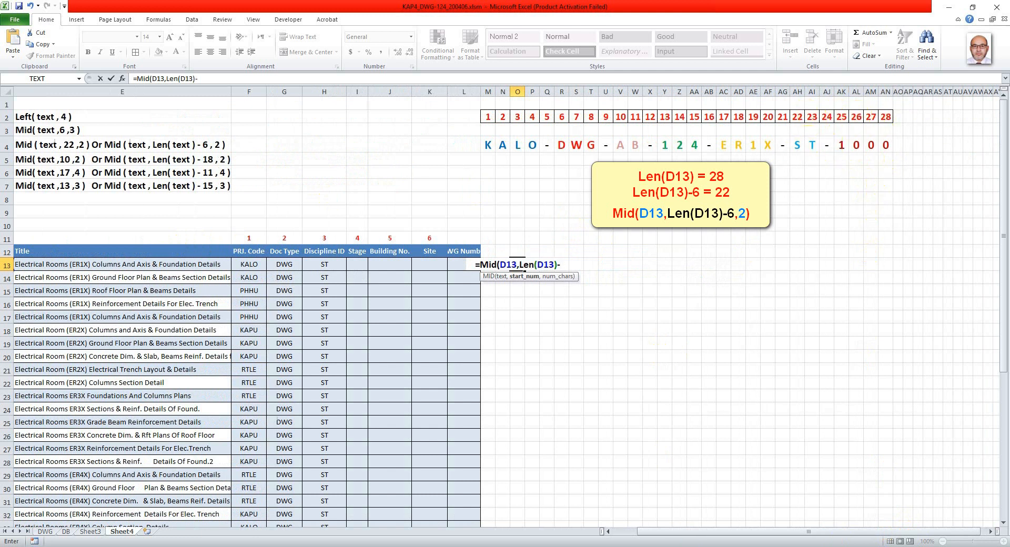
pyautogui.write('6')
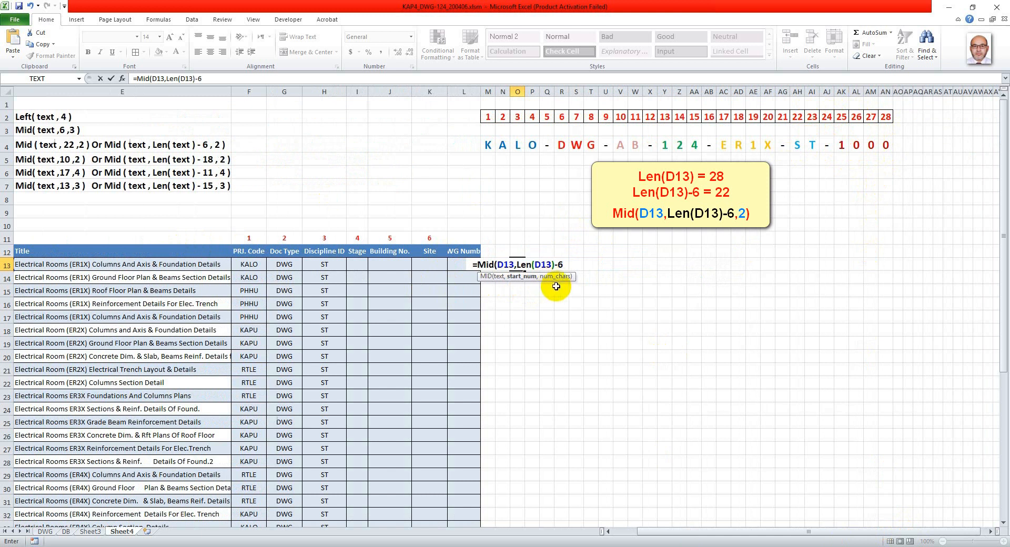
pyautogui.write(',')
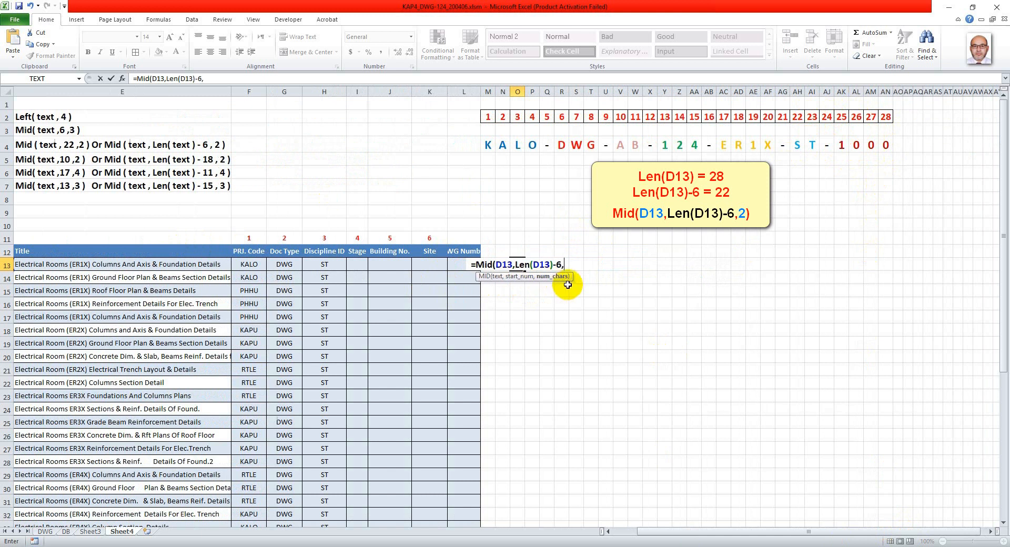
pyautogui.write('2')
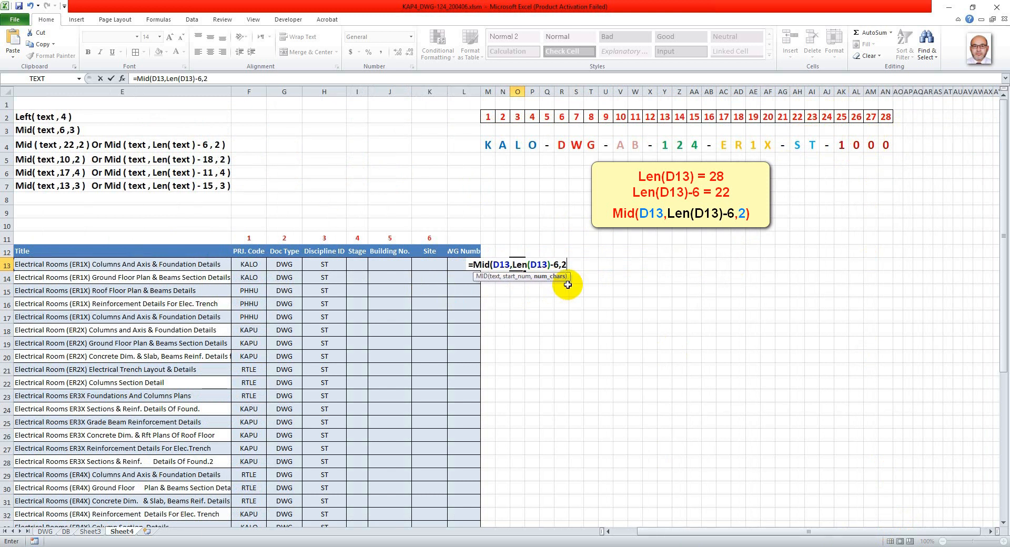
pyautogui.write(')')
pyautogui.press('Return')
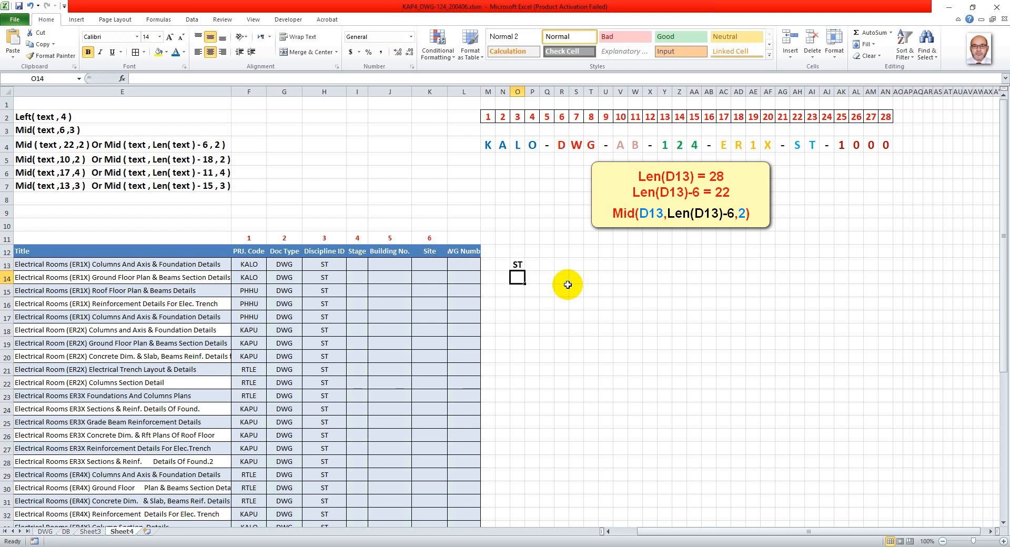
# - Fill the length-based formula from O13 down to O19 and review the references in O13's formula
pyautogui.click(518, 264)
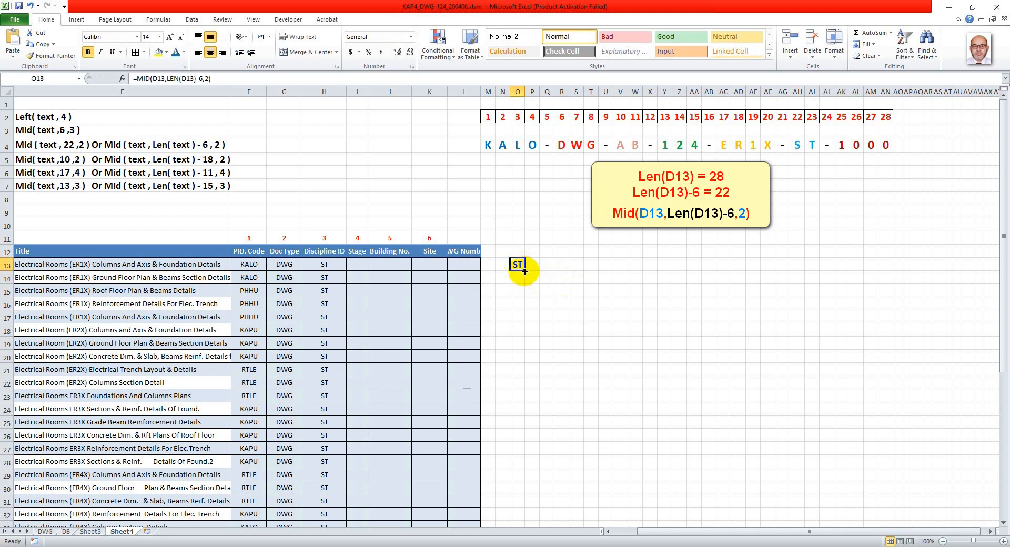
pyautogui.moveTo(525, 271); pyautogui.dragTo(522, 347)
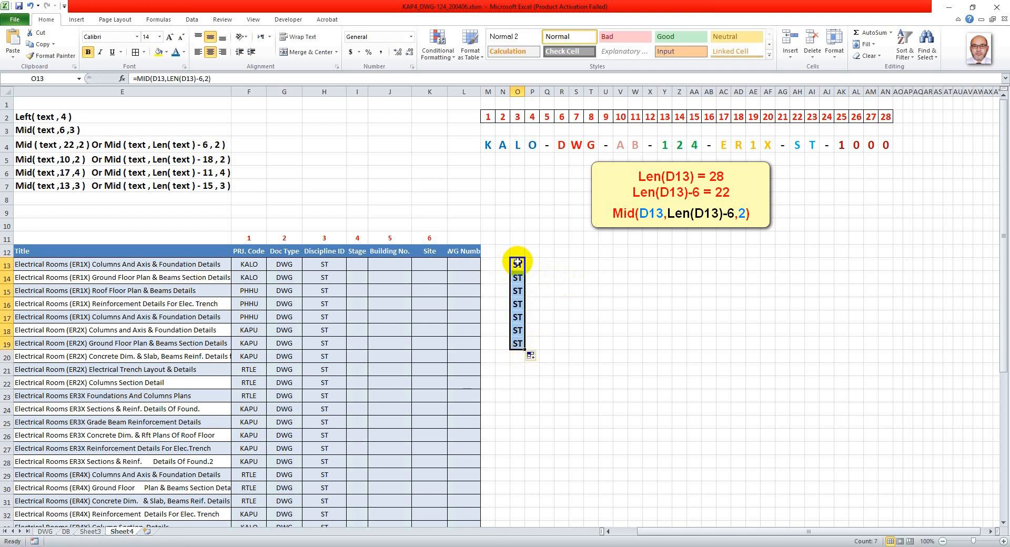
pyautogui.doubleClick(519, 267)
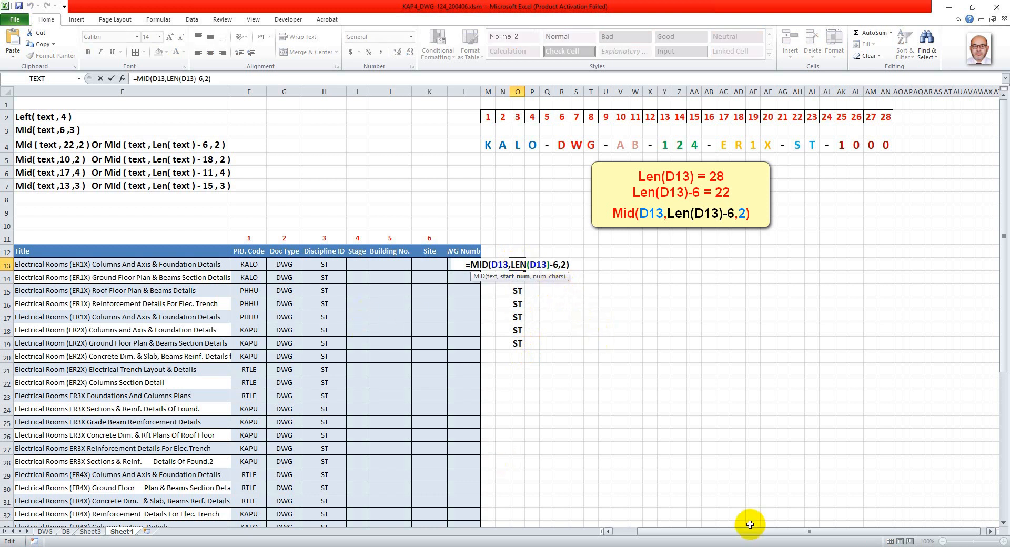
pyautogui.moveTo(740, 532); pyautogui.dragTo(713, 531)
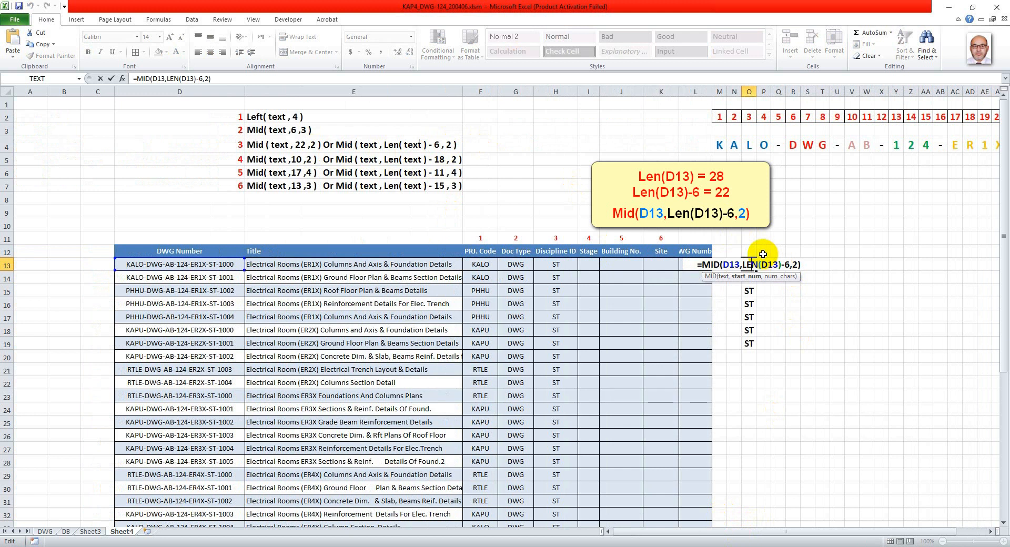
pyautogui.hotkey('ctrl', 'Return')
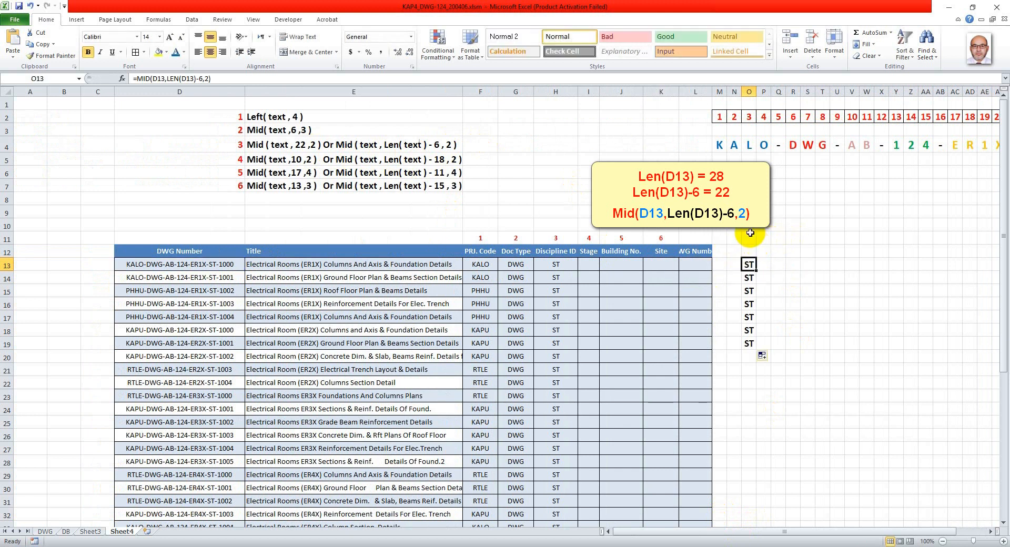
pyautogui.click(776, 262)
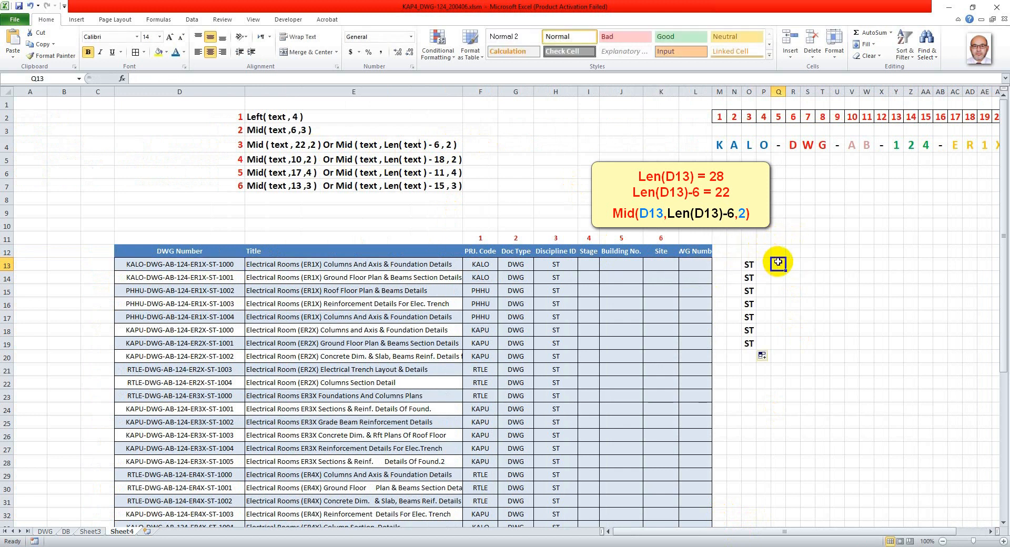
# - Enter =LEN(D13) in Q13 to get the drawing number's length, and review the length-based formula in O15
pyautogui.write('=len(')
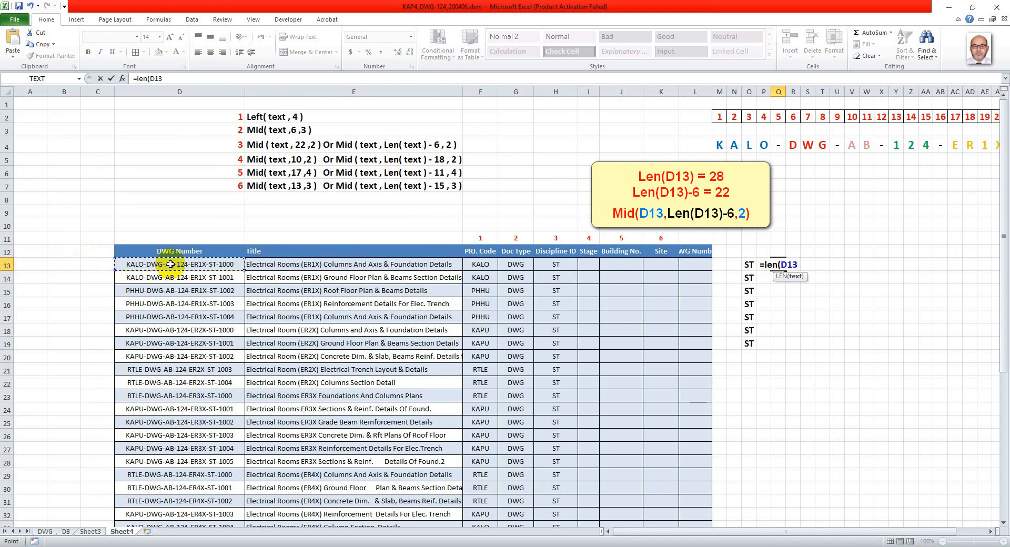
pyautogui.press('Return')
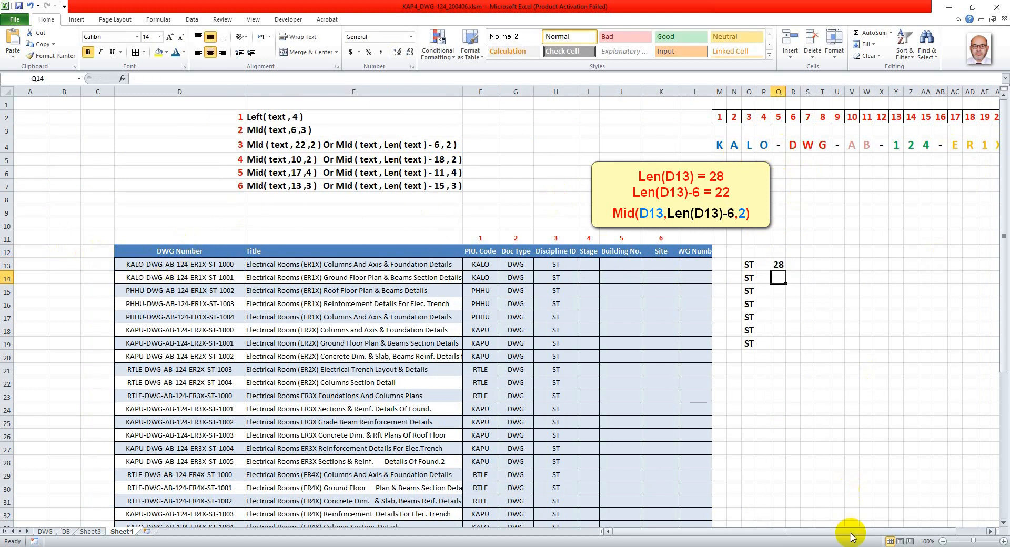
pyautogui.moveTo(907, 531)
pyautogui.mouseDown()
pyautogui.moveTo(930, 534)
pyautogui.moveTo(921, 532)
pyautogui.mouseUp()
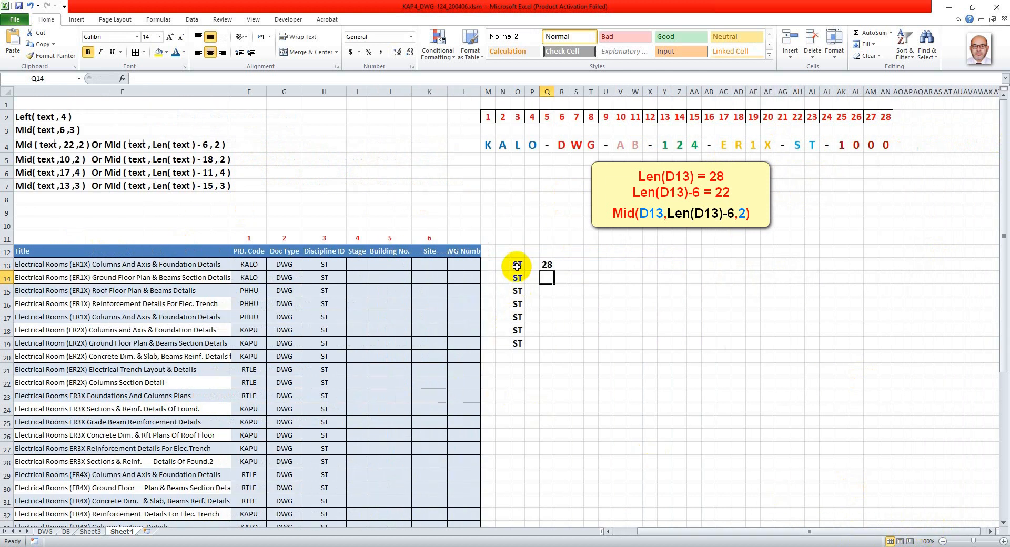
pyautogui.doubleClick(517, 290)
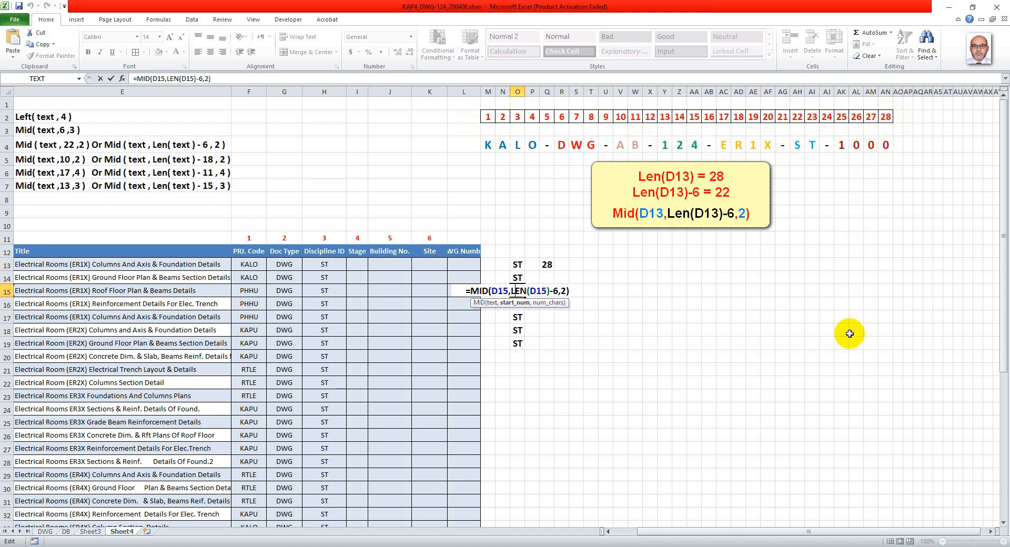
pyautogui.moveTo(780, 531); pyautogui.dragTo(721, 533)
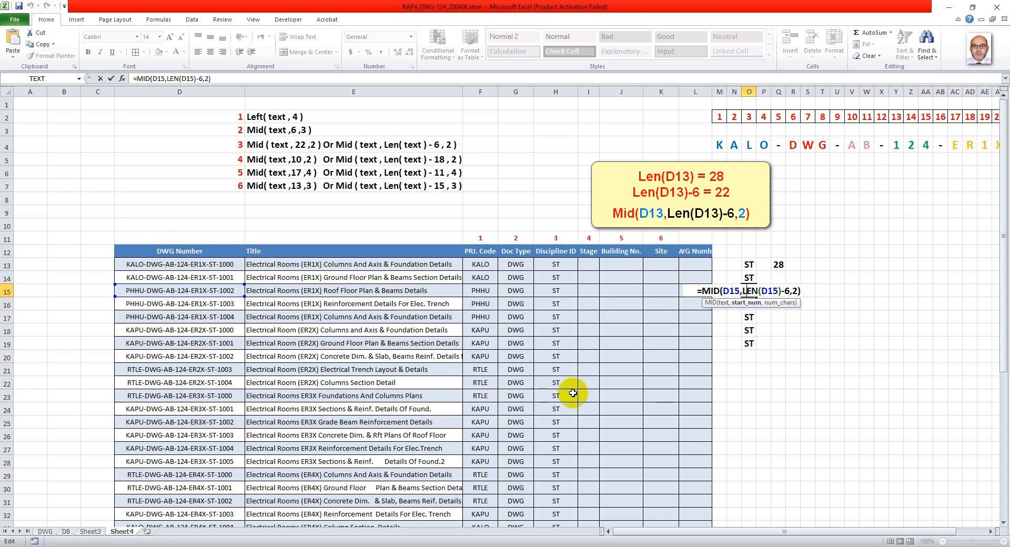
pyautogui.moveTo(769, 534); pyautogui.dragTo(783, 529)
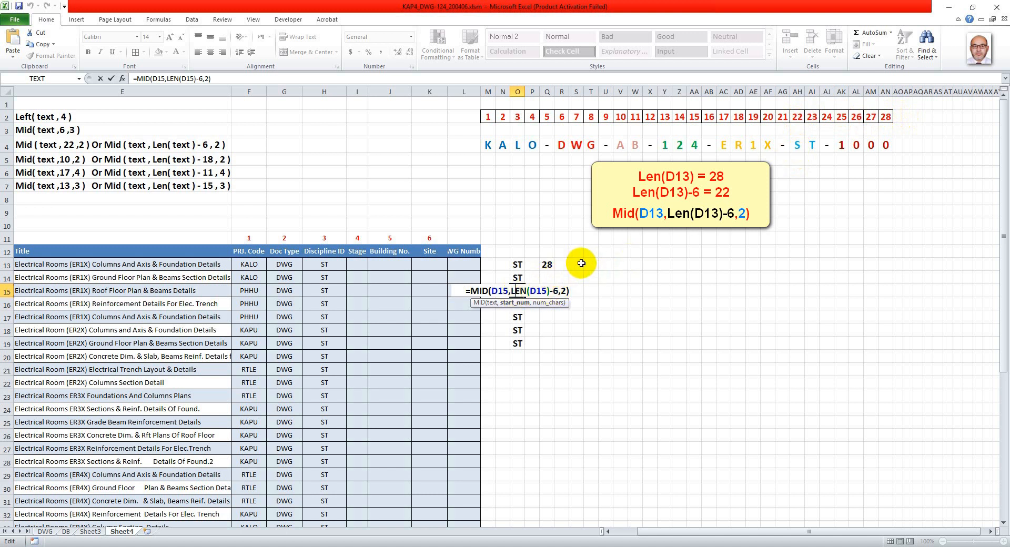
pyautogui.press('Escape')
# - Change Q13's formula to =LEN(D13)-6 to calculate the discipline ID's start position
pyautogui.doubleClick(548, 265)
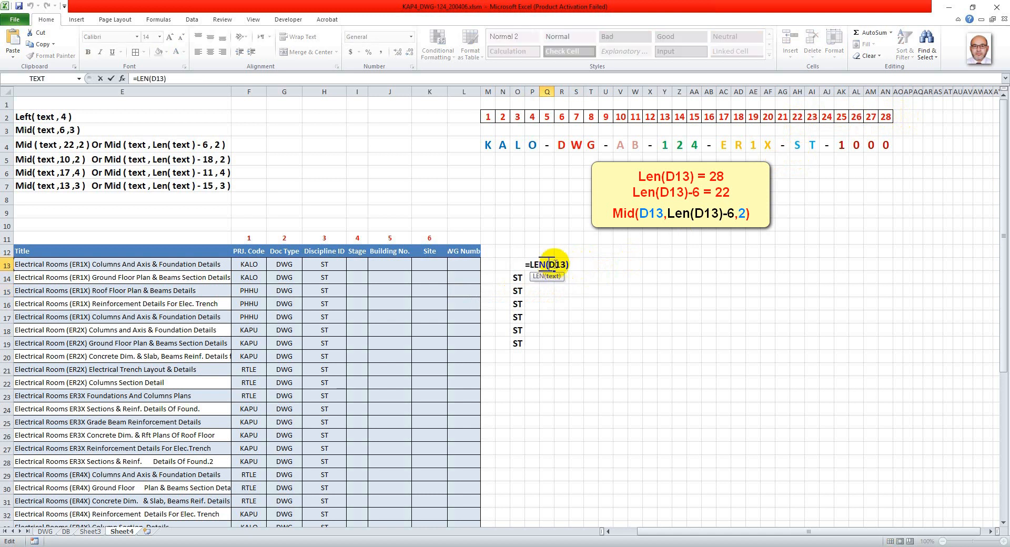
pyautogui.write('-')
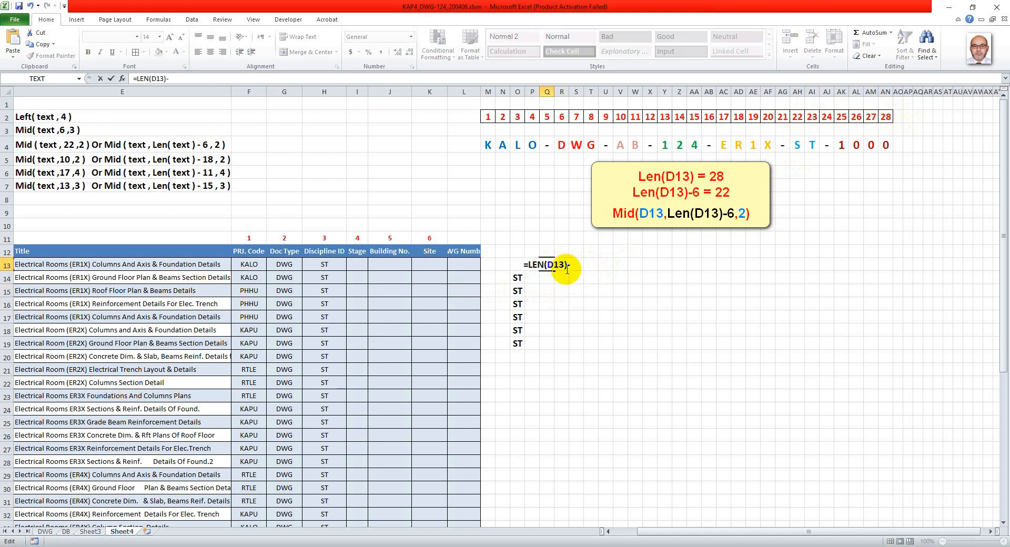
pyautogui.write('6')
pyautogui.press('Return')
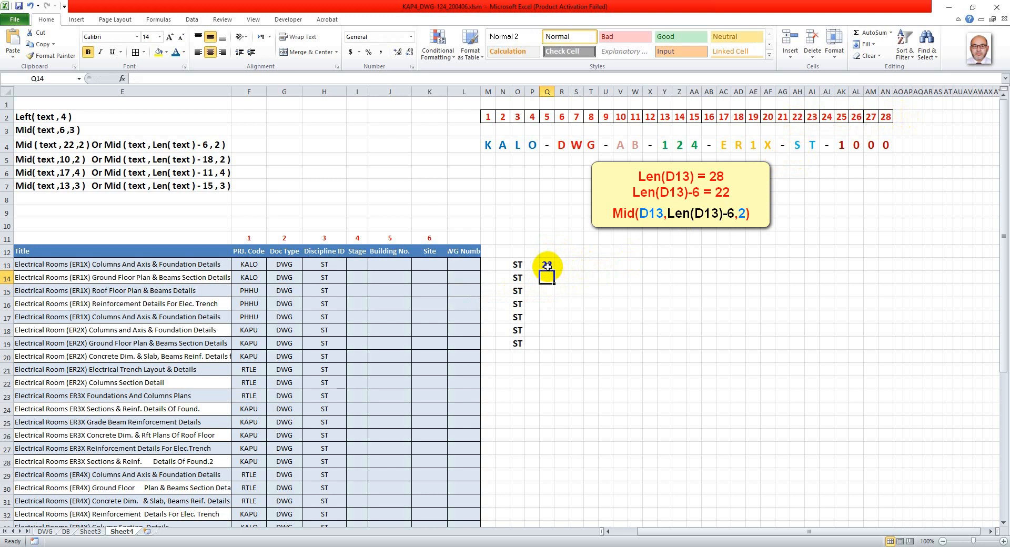
# - Compare the length-based formula in O15 with the fixed-position formula in H13 and the start-position calculation in Q13
pyautogui.click(518, 288)
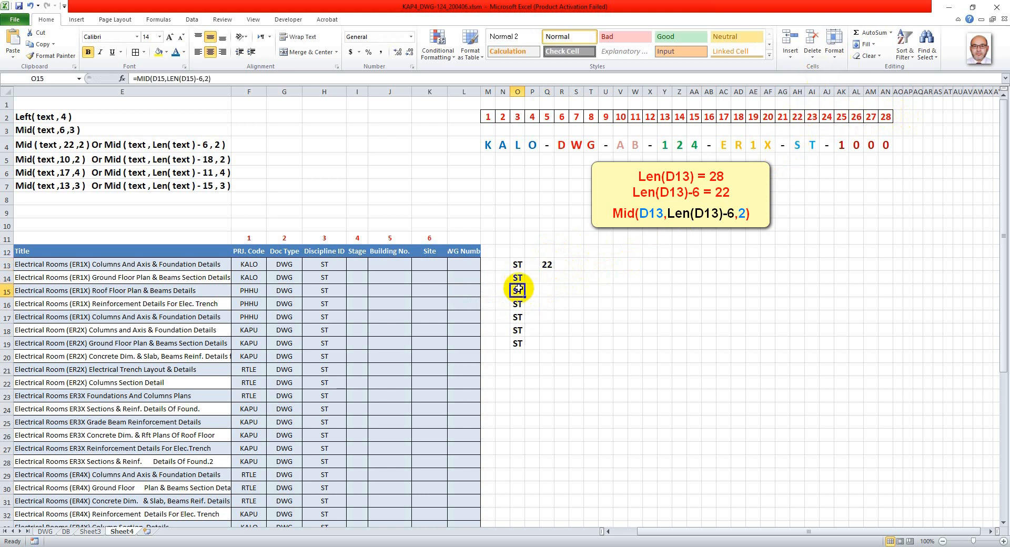
pyautogui.doubleClick(518, 289)
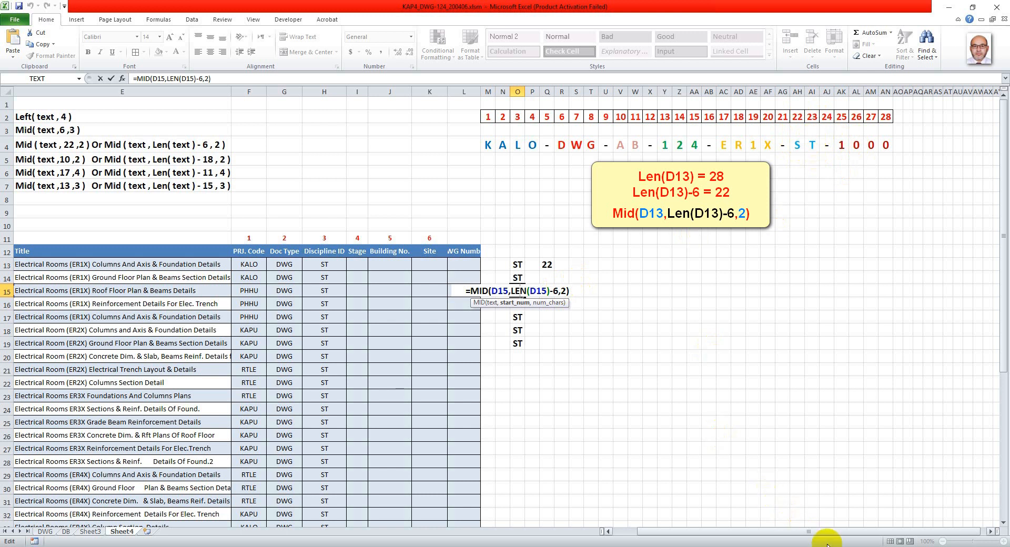
pyautogui.moveTo(906, 533); pyautogui.dragTo(846, 537)
pyautogui.press('Escape')
pyautogui.click(560, 264)
pyautogui.doubleClick(560, 264)
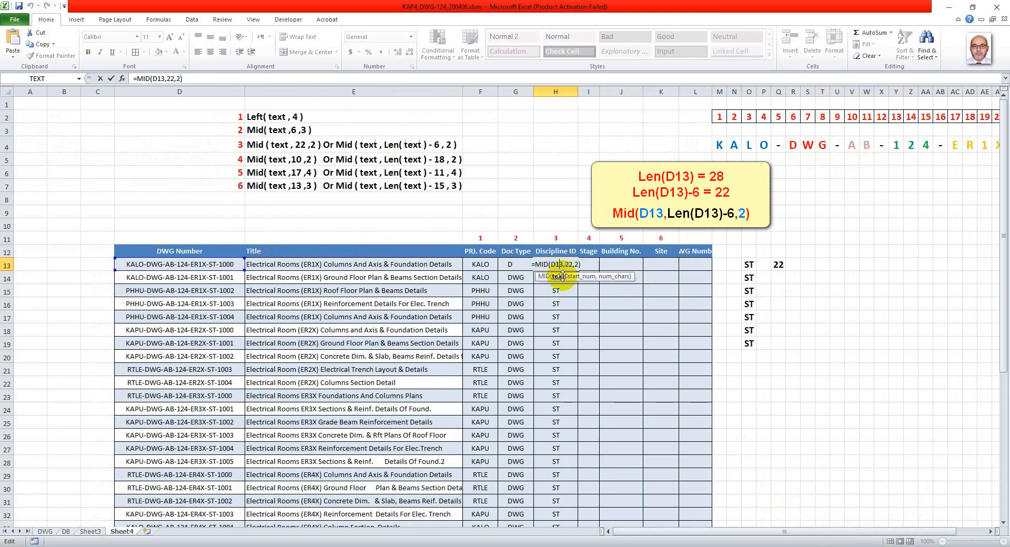
pyautogui.click(777, 264)
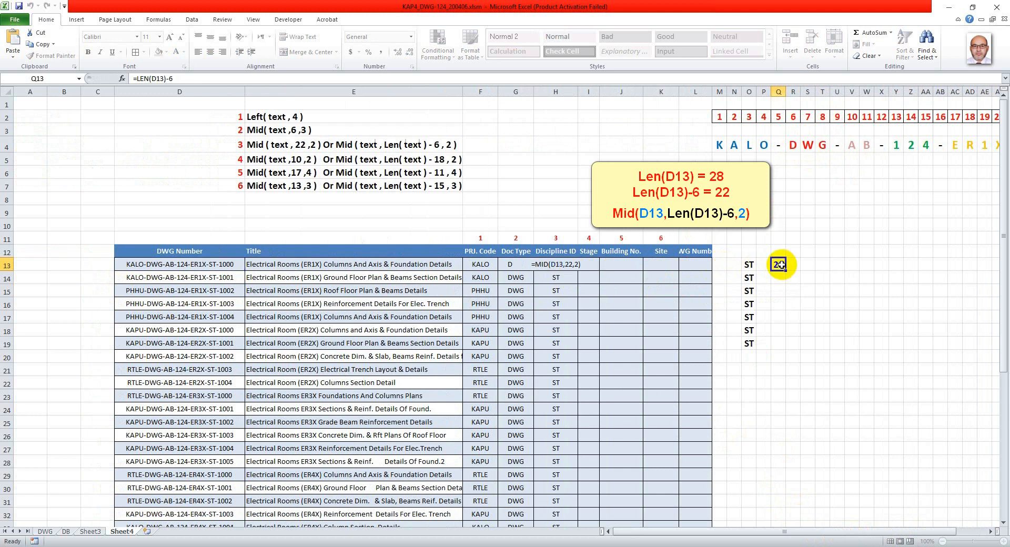
pyautogui.click(749, 264)
pyautogui.doubleClick(776, 264)
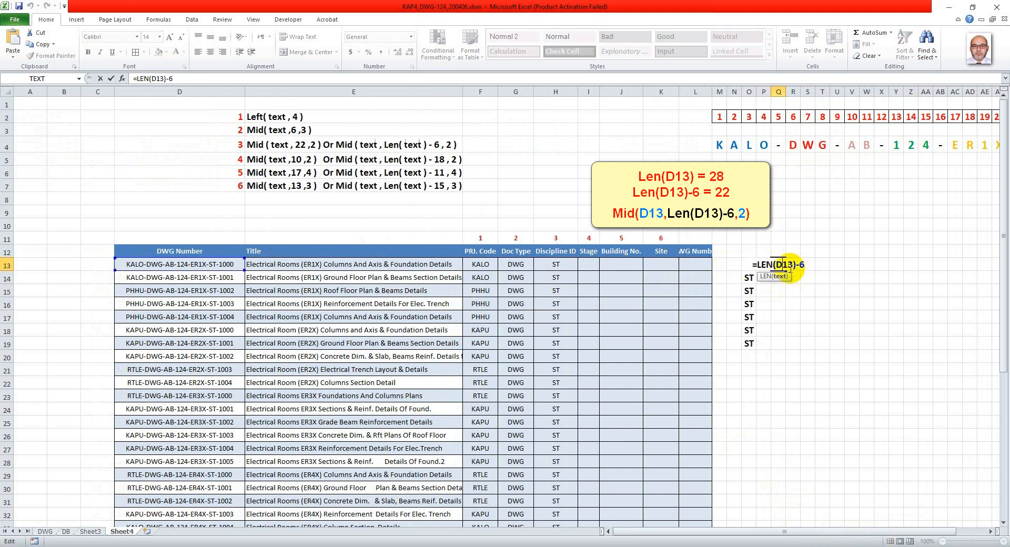
pyautogui.press('Escape')
pyautogui.click(661, 186)
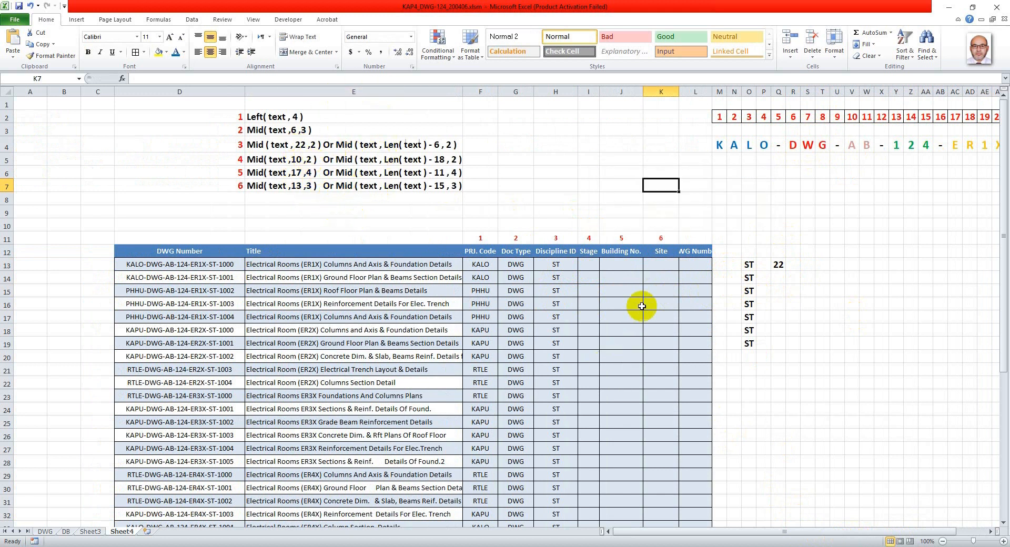
# - Enter =MID(D13,10,2) in I13 to extract the stage, and fill it down to the table's last row
pyautogui.click(595, 266)
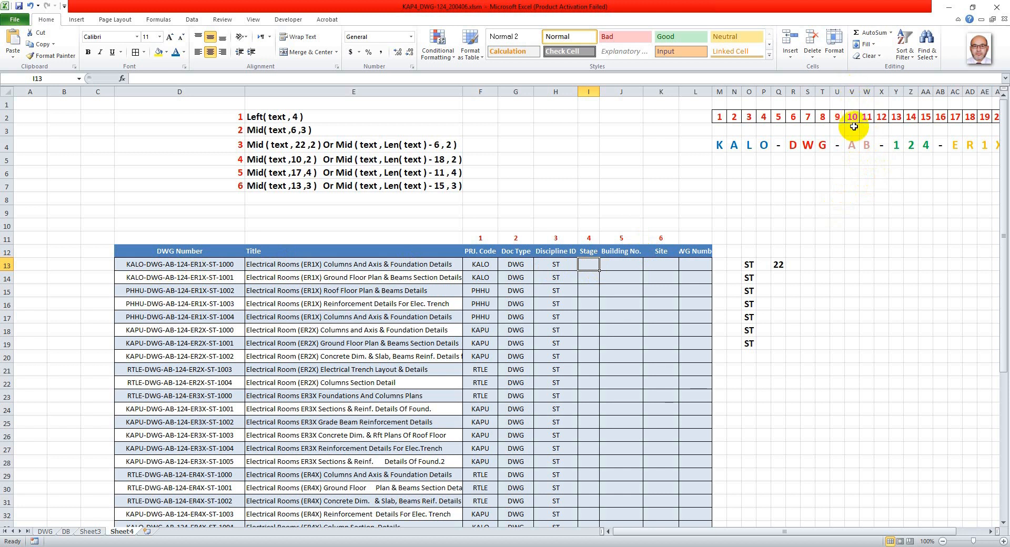
pyautogui.write('=mid')
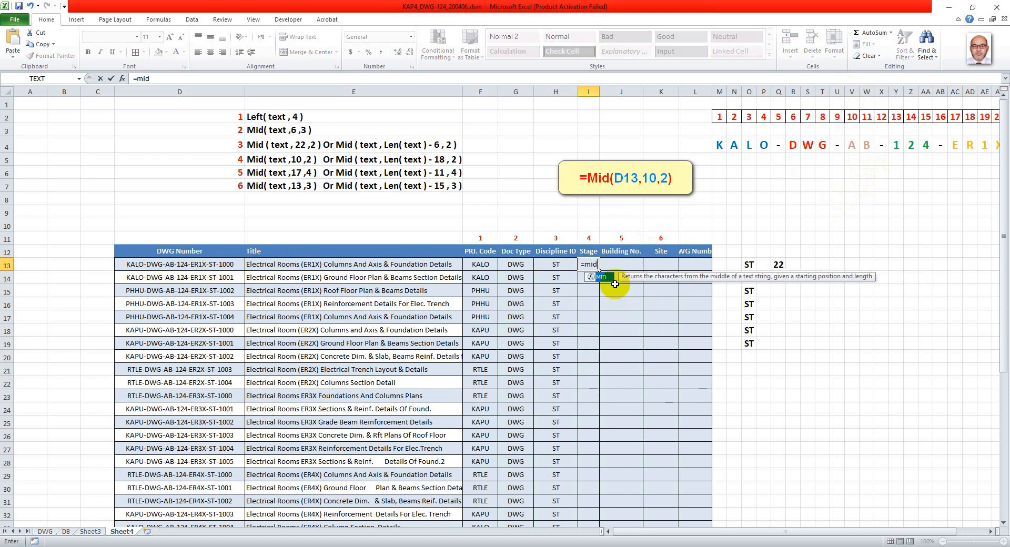
pyautogui.write('(')
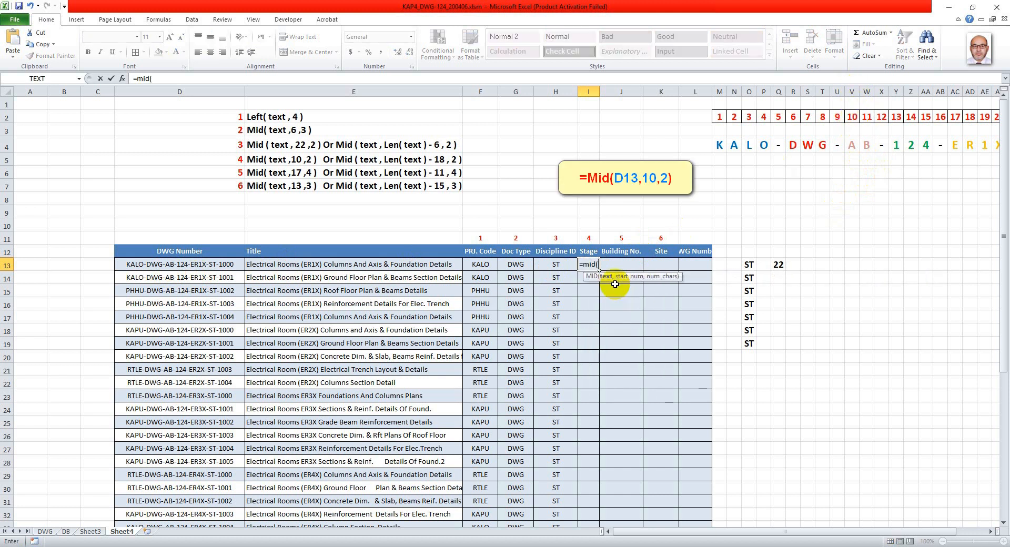
pyautogui.click(231, 265)
pyautogui.write(',')
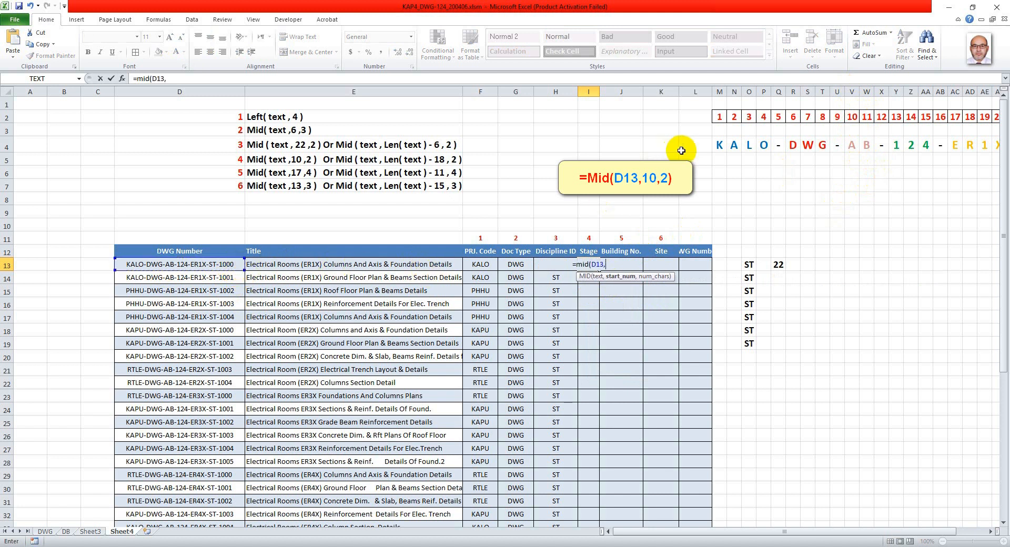
pyautogui.write('10,2)')
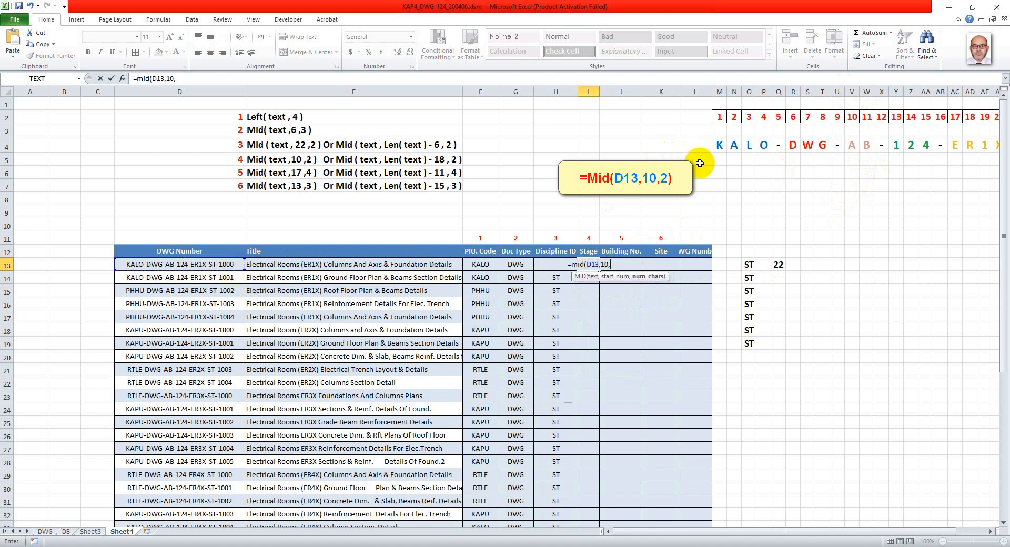
pyautogui.press('Return')
pyautogui.press('Return')
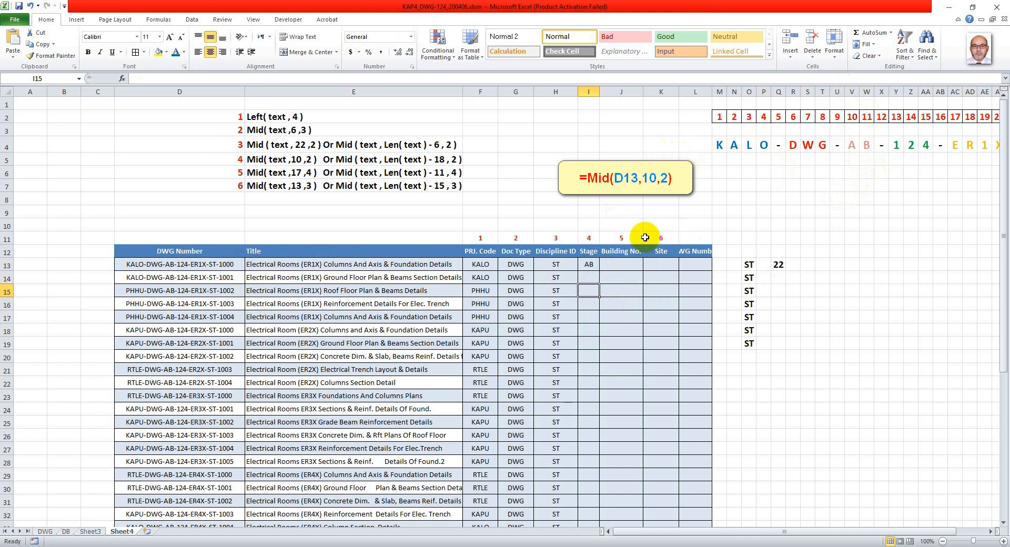
pyautogui.click(589, 265)
pyautogui.doubleClick(600, 270)
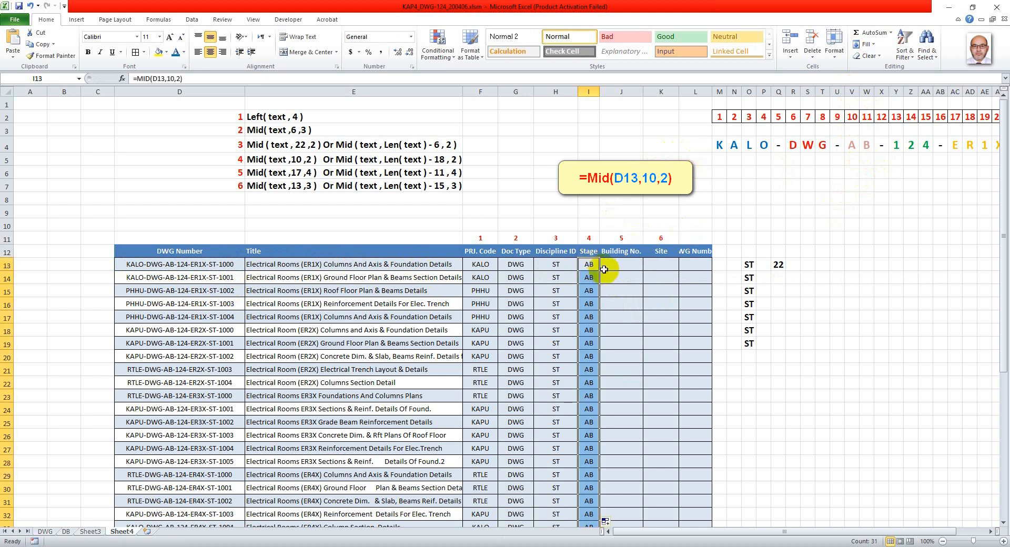
# - Enter =MID(D13,17,4) in J13 to extract the building number, and fill it down to the table's last row
pyautogui.click(603, 270)
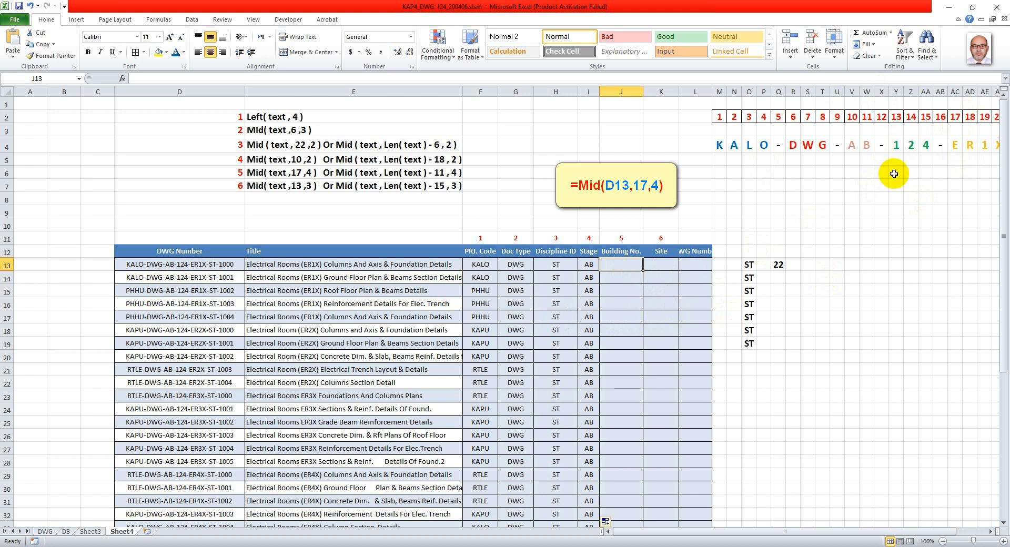
pyautogui.write('=mid(')
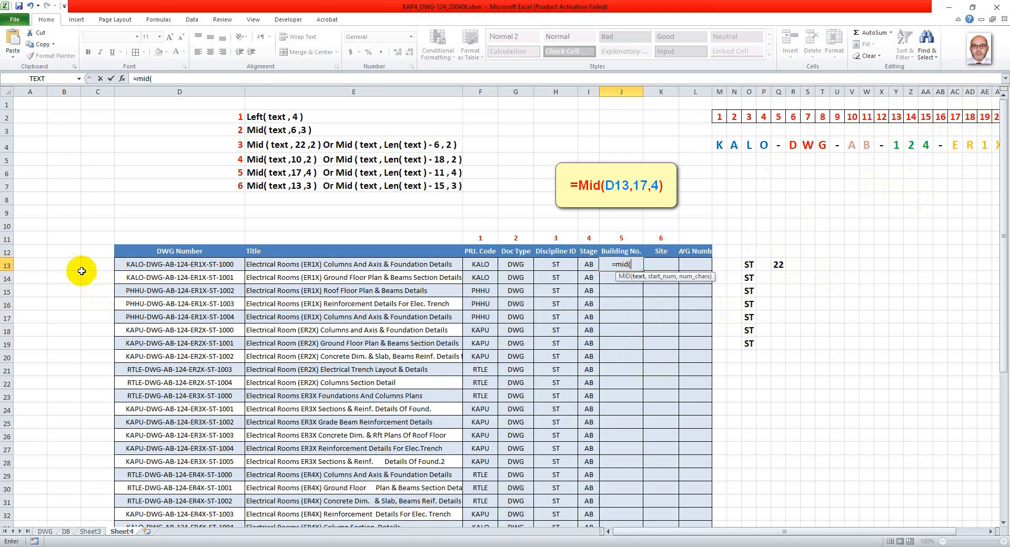
pyautogui.click(159, 263)
pyautogui.write(',17,')
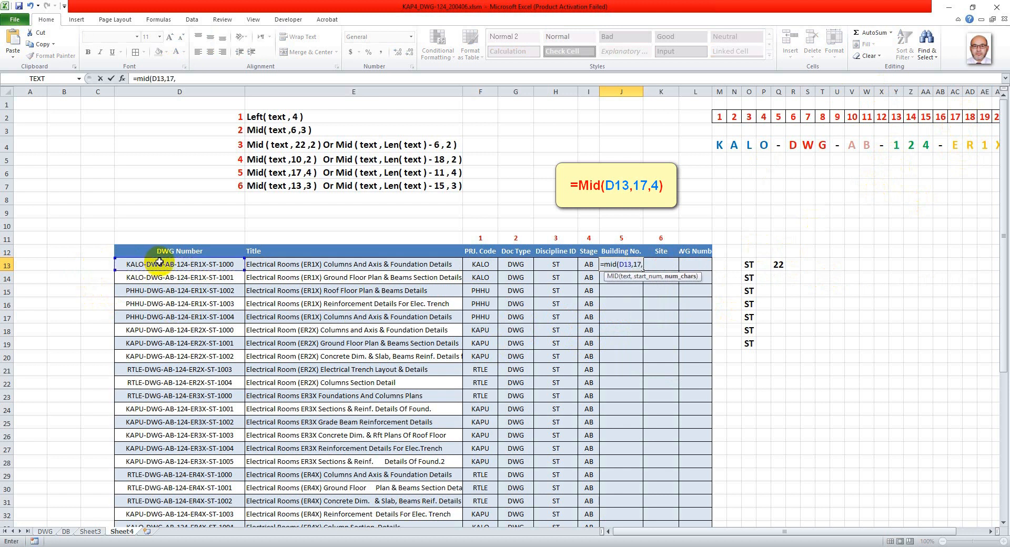
pyautogui.write('4')
pyautogui.press('Return')
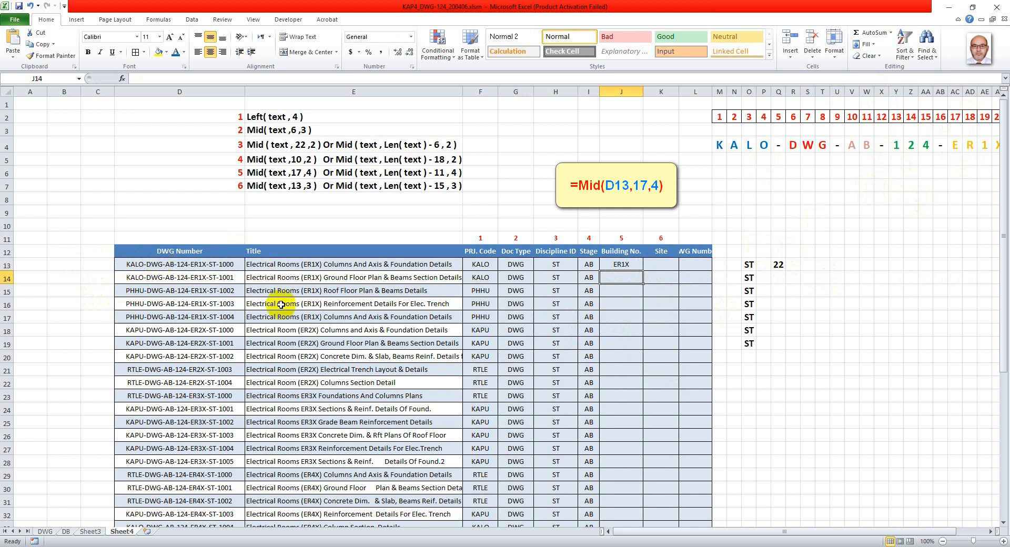
pyautogui.click(628, 264)
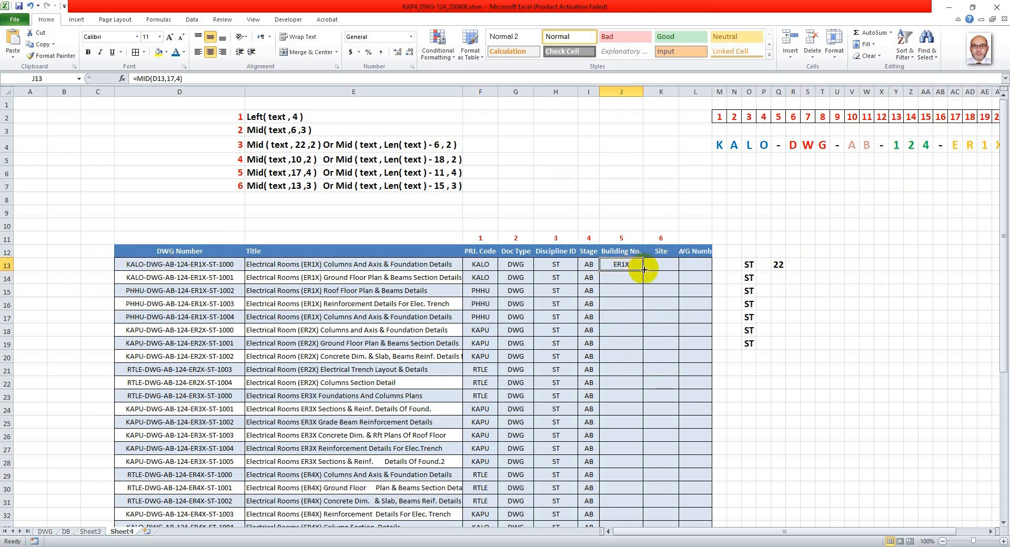
pyautogui.doubleClick(643, 271)
# - Enter =MID(D13,13,3) in K13 to extract the site, fill it down, and check the rows to the table's end
pyautogui.click(660, 263)
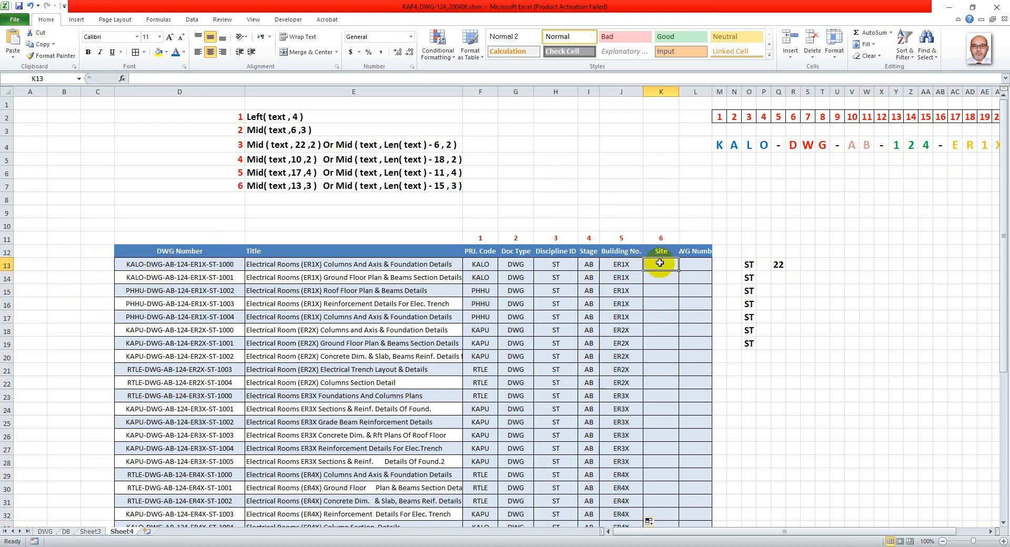
pyautogui.write('=mid(')
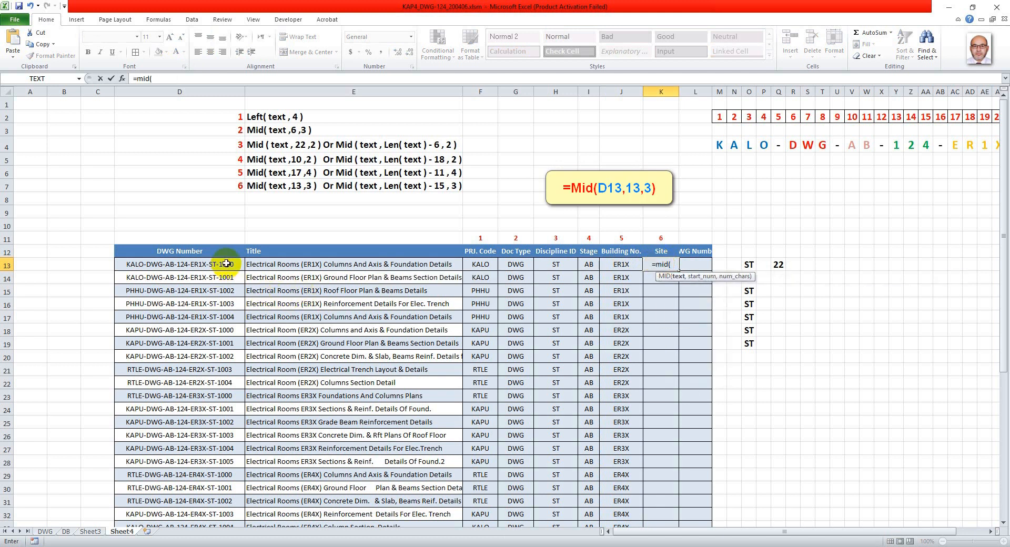
pyautogui.write('D13,13,3')
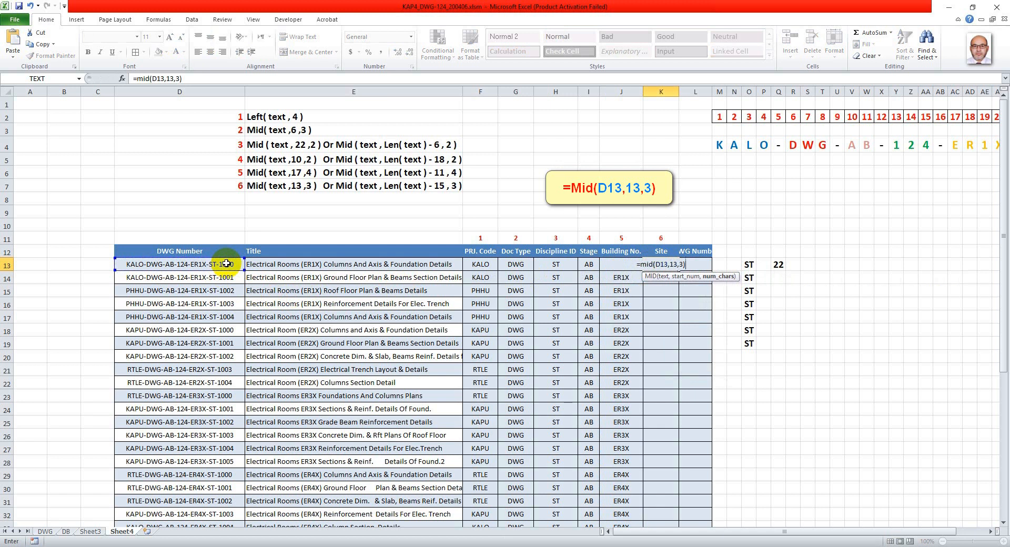
pyautogui.press('Return')
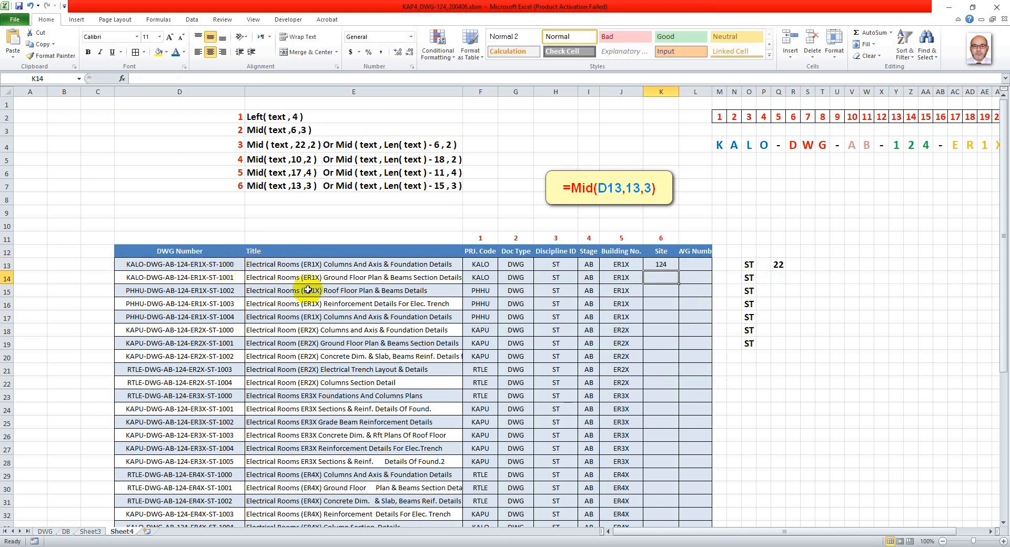
pyautogui.click(664, 258)
pyautogui.click(671, 267)
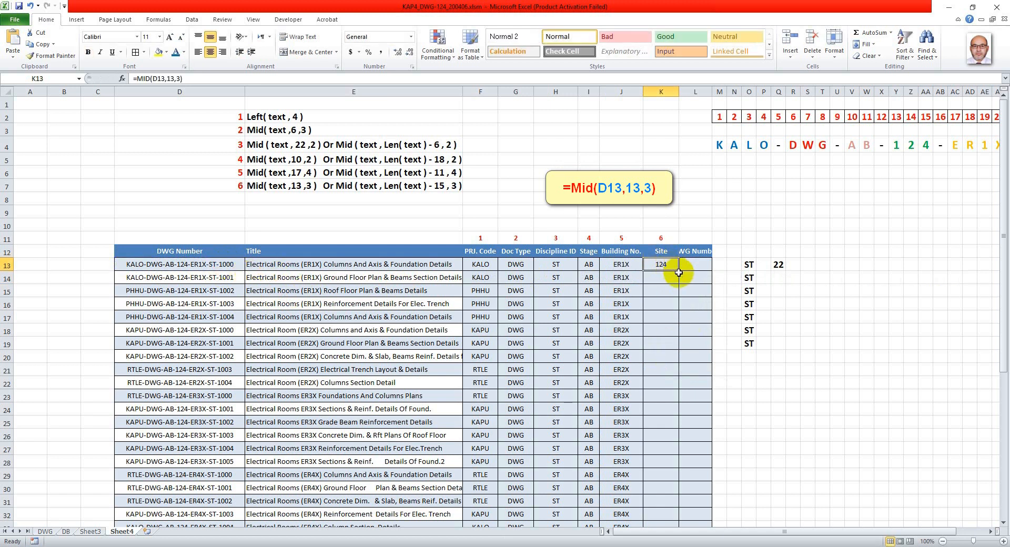
pyautogui.doubleClick(678, 272)
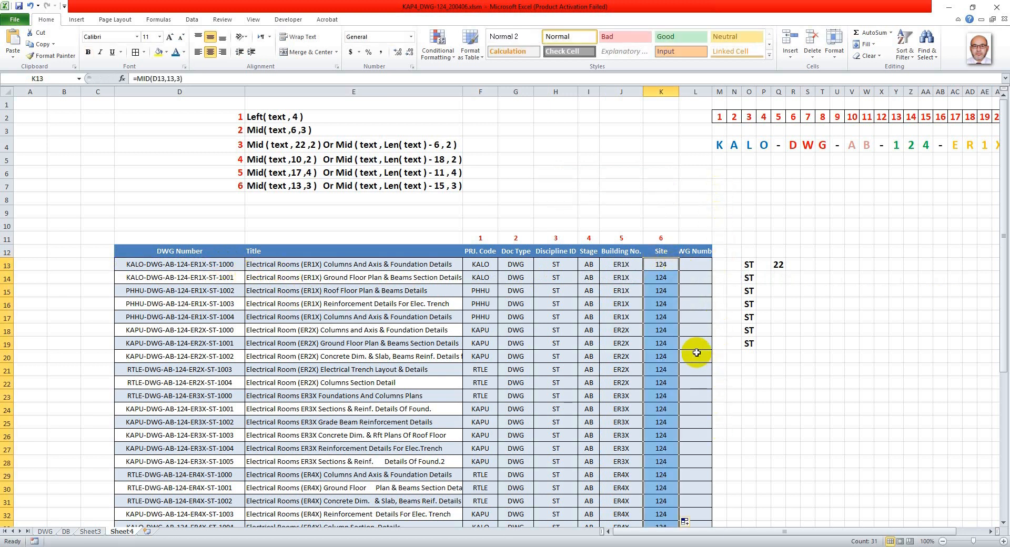
pyautogui.scroll(-1, 646, 271)
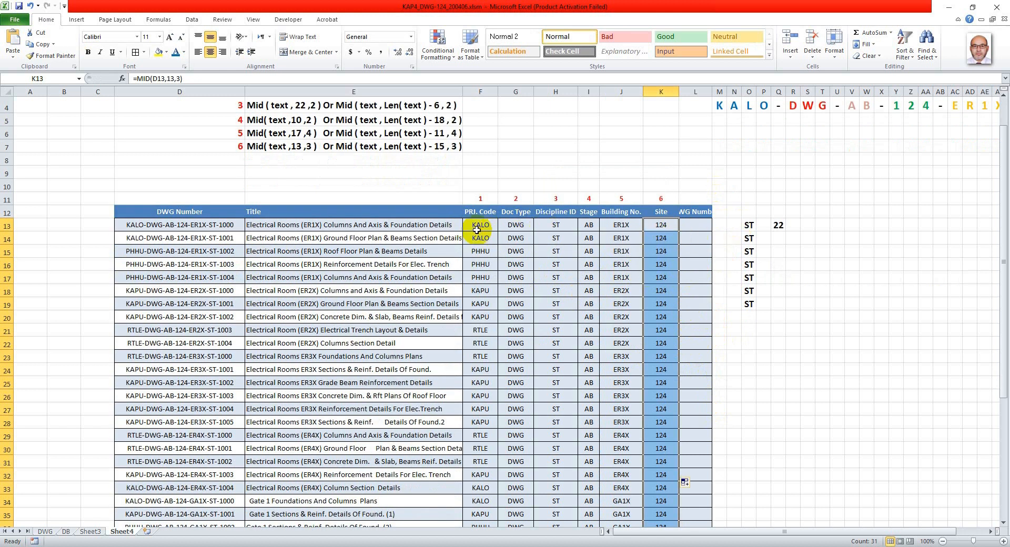
pyautogui.scroll(-6, 395, 286)
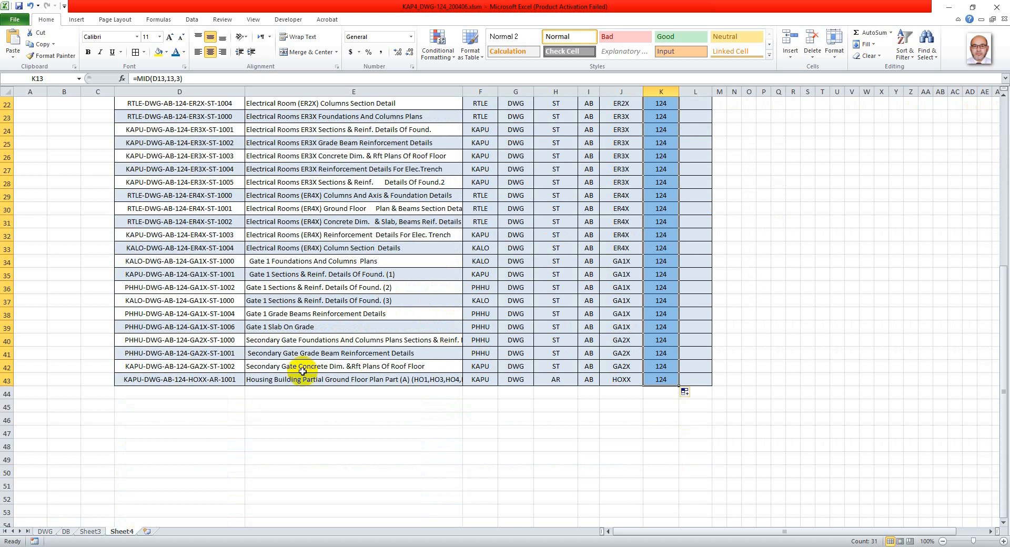
# - Extend the table's extraction columns F to L by filling row 43 down to row 48
pyautogui.moveTo(662, 381); pyautogui.dragTo(621, 379)
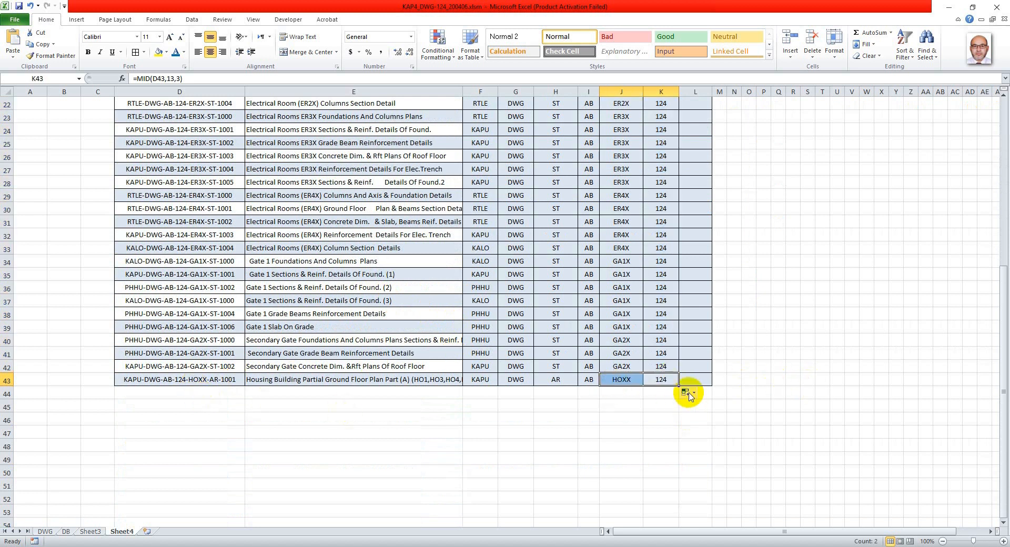
pyautogui.moveTo(692, 380); pyautogui.dragTo(473, 378)
pyautogui.moveTo(712, 385); pyautogui.dragTo(667, 445)
# - Enter the test drawing number LUPO-TRI-DD-135-HOXX-AR-8009 in D44
pyautogui.click(178, 392)
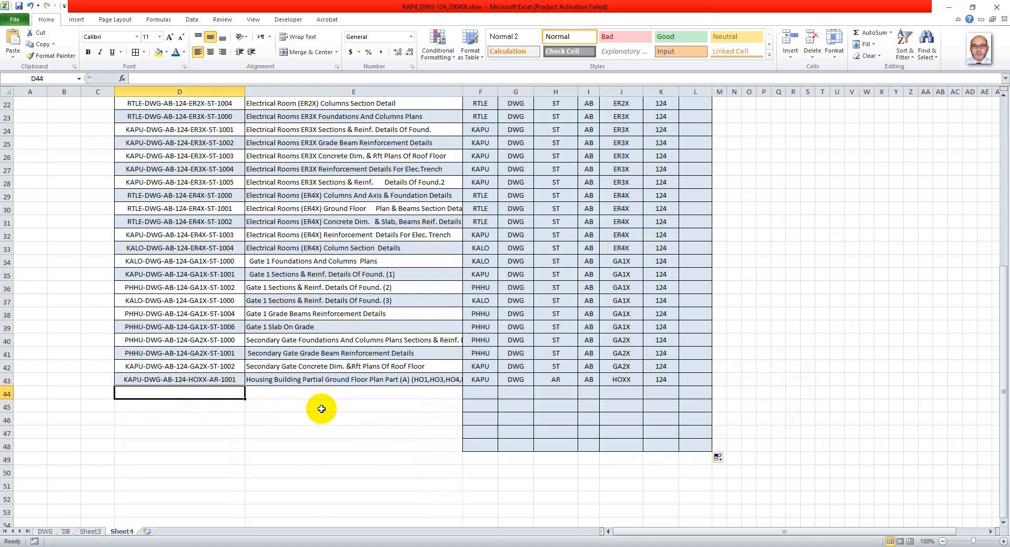
pyautogui.write('LUPO-TRI-DD-135-HOXX-AR-8009')
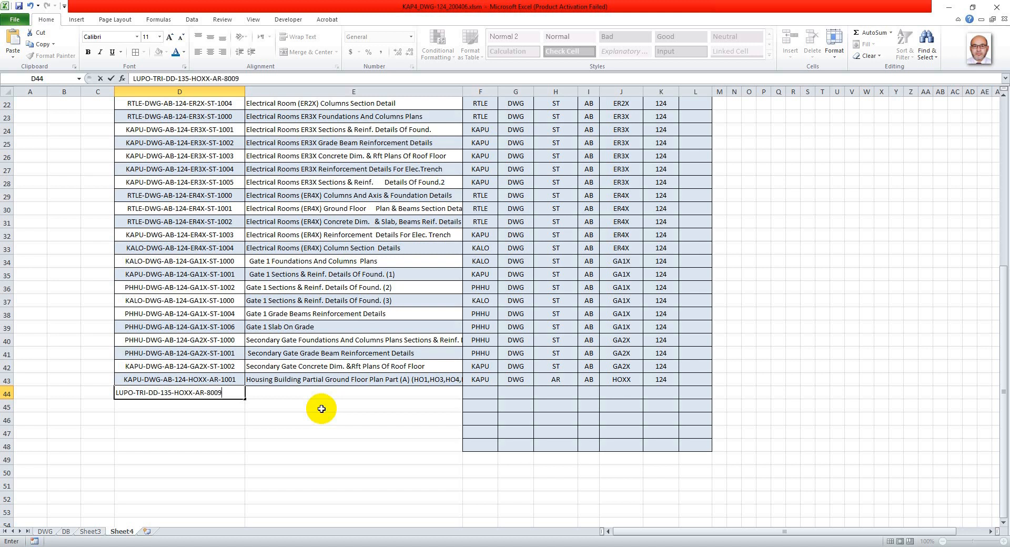
pyautogui.press('Return')
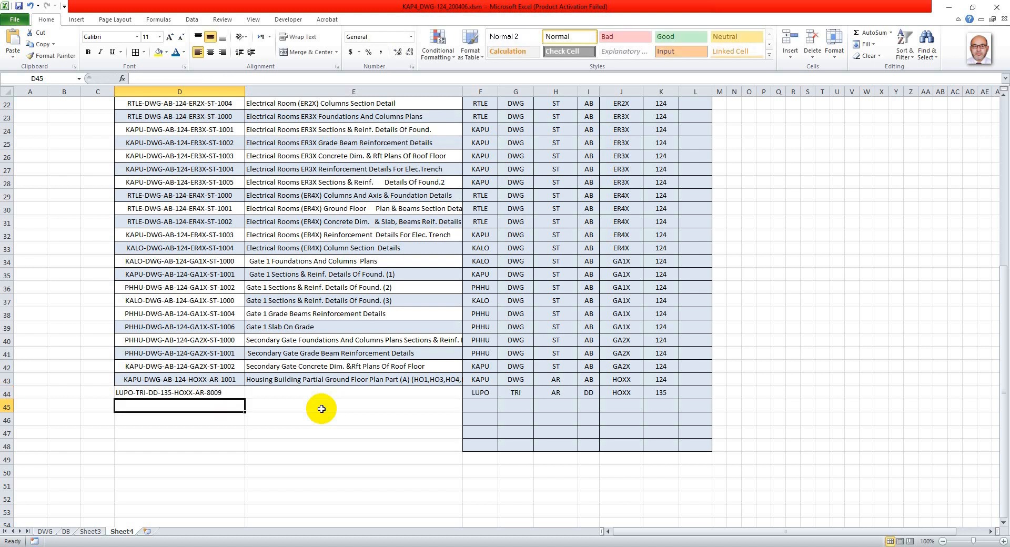
# - Review row 44's extracted parts against its drawing number, the rows above and the formula list over the table
pyautogui.click(223, 392)
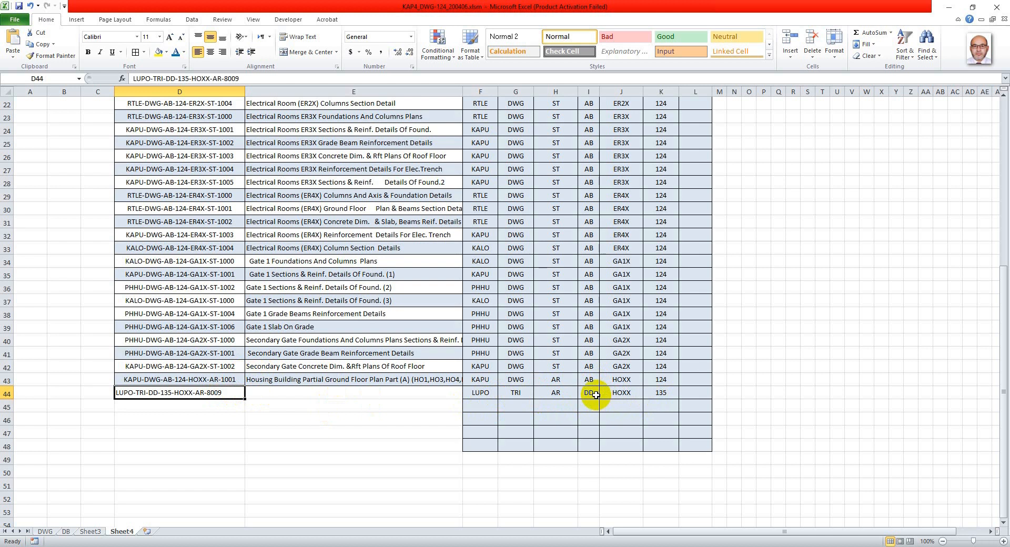
pyautogui.scroll(3, 332, 399)
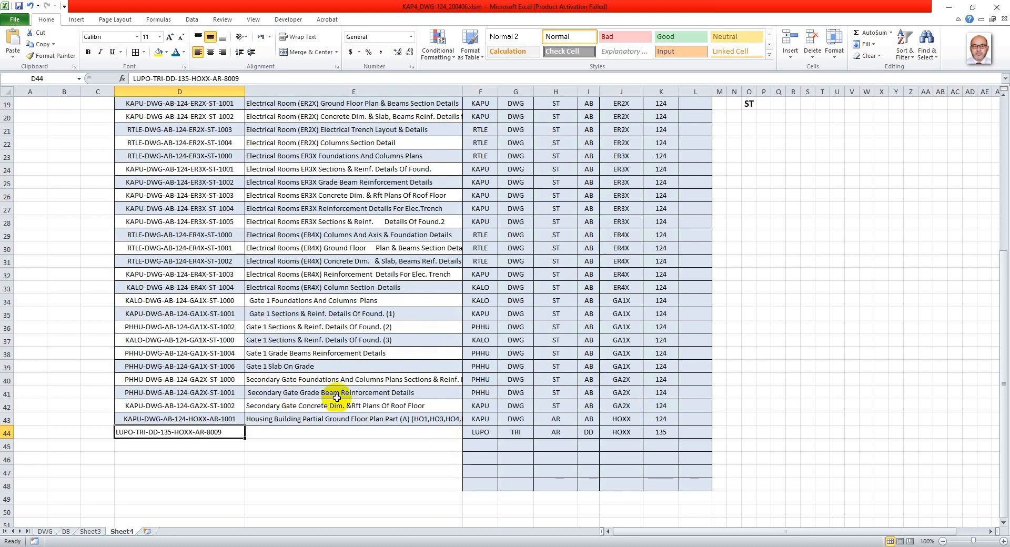
pyautogui.scroll(4, 349, 358)
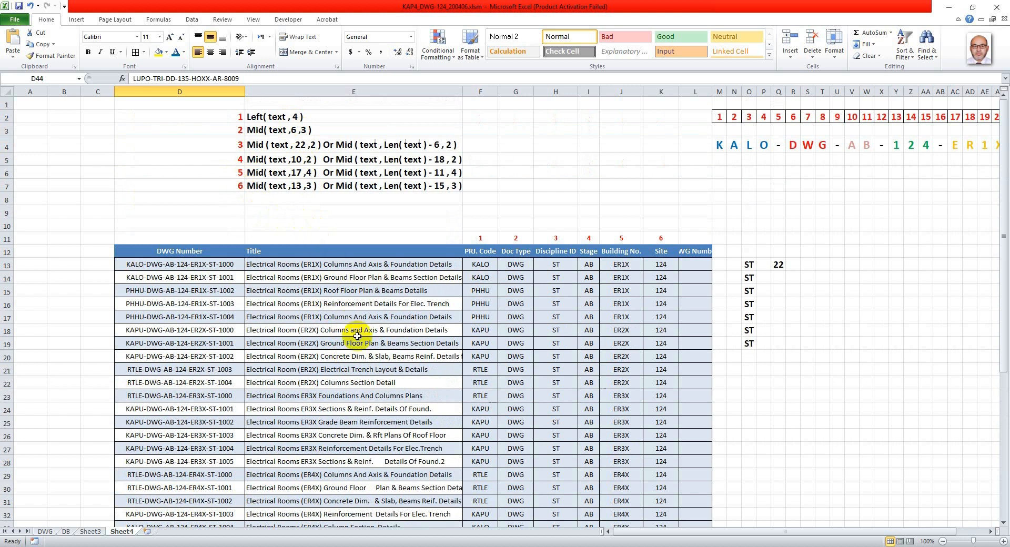
pyautogui.scroll(-3, 384, 363)
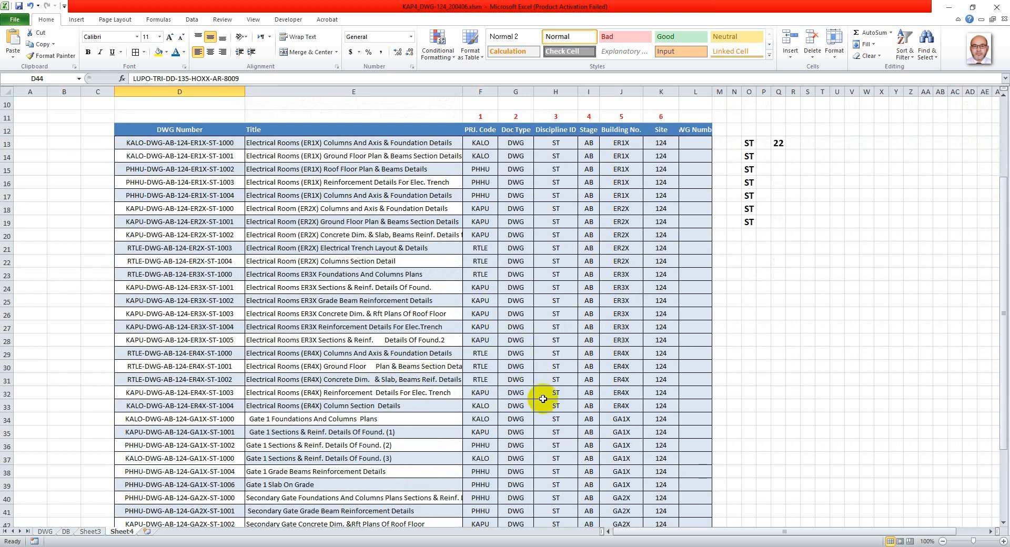
pyautogui.scroll(-1, 547, 400)
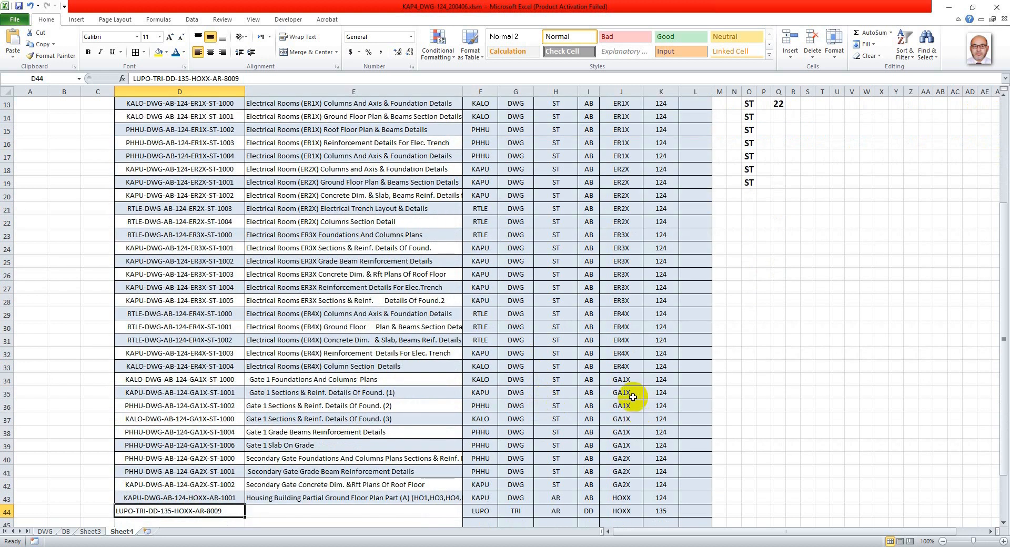
pyautogui.scroll(4, 421, 402)
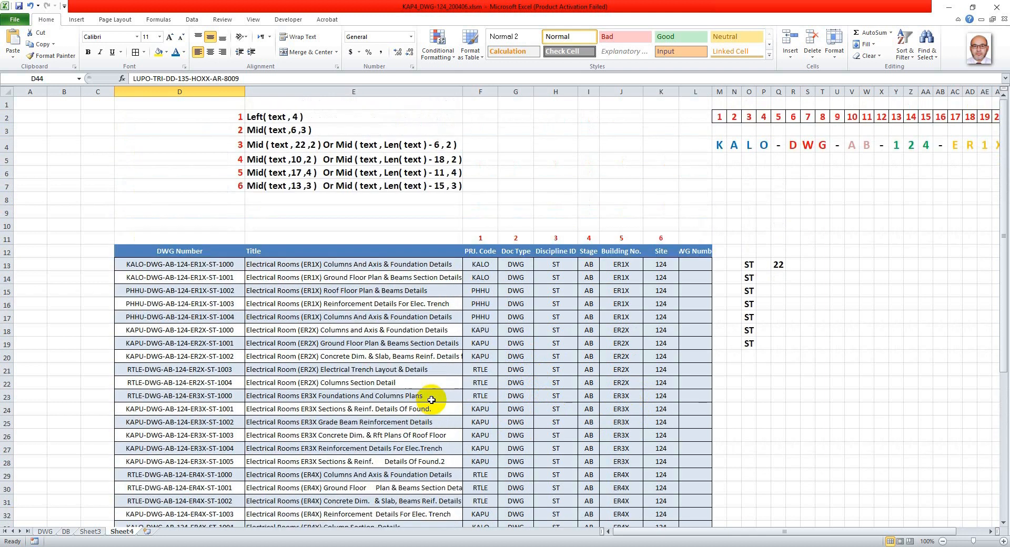
pyautogui.scroll(-2, 431, 400)
pyautogui.scroll(2, 421, 387)
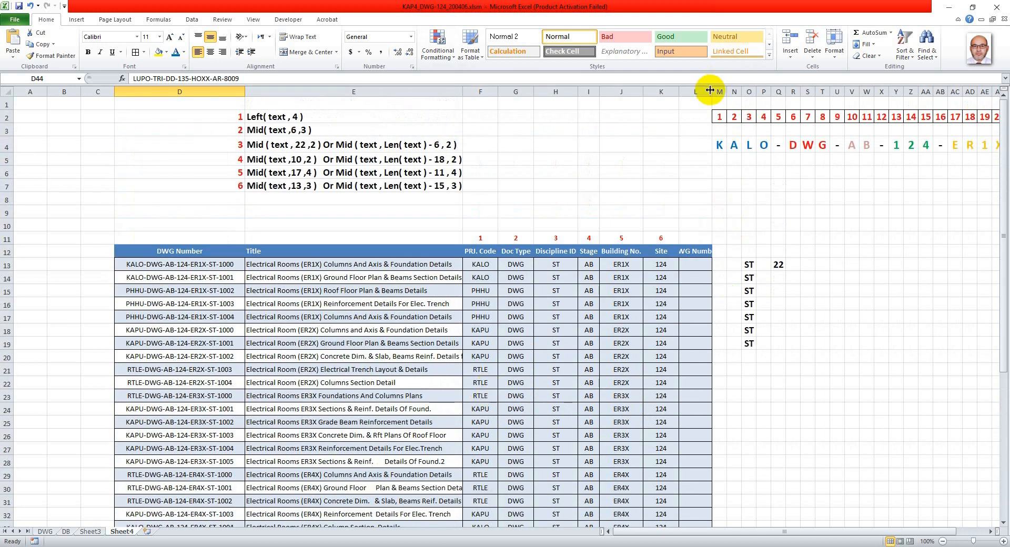
# - Widen column L to fit full drawing numbers, and clear the trial formulas in N12:Q21
pyautogui.moveTo(710, 90); pyautogui.dragTo(787, 95)
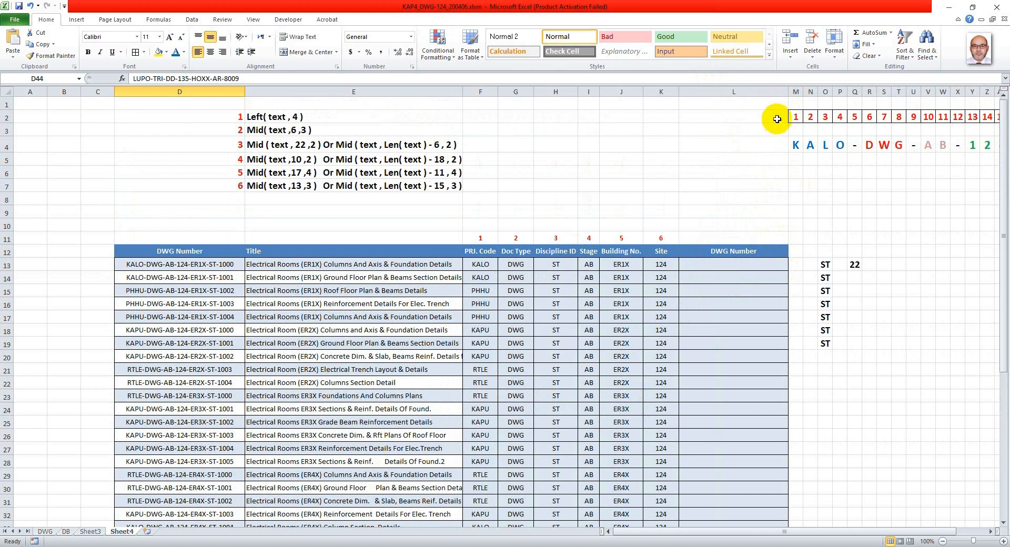
pyautogui.moveTo(788, 91); pyautogui.dragTo(847, 92)
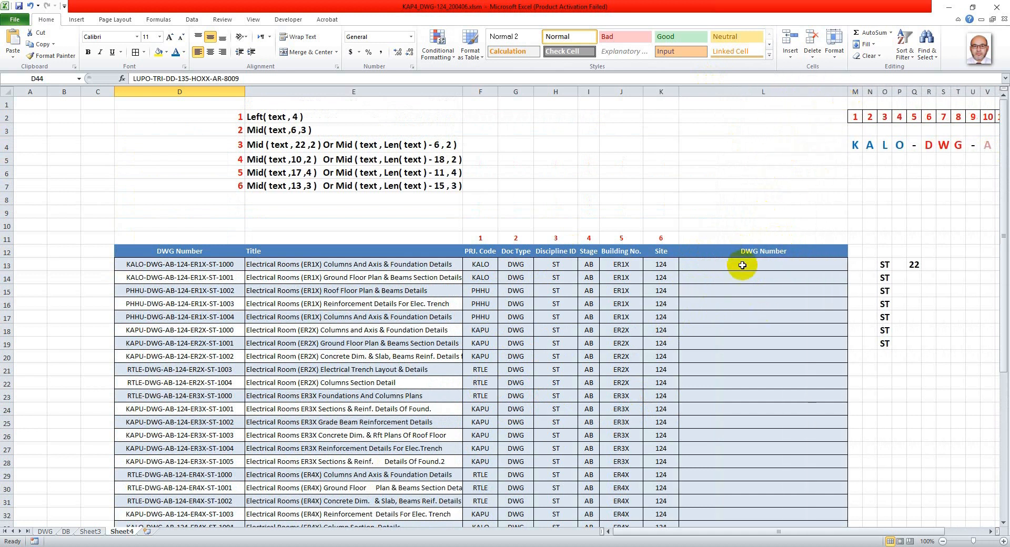
pyautogui.moveTo(869, 251); pyautogui.dragTo(921, 367)
pyautogui.press('Delete')
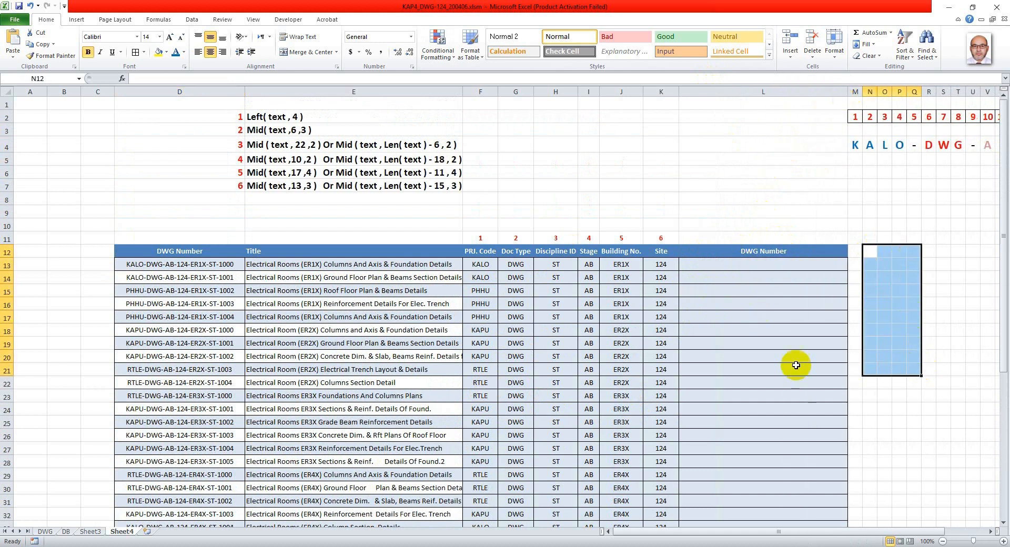
# - Begin a CONCATENATE formula in L13 with the project code F13 followed by a "-" separator
pyautogui.click(744, 264)
pyautogui.write('=co')
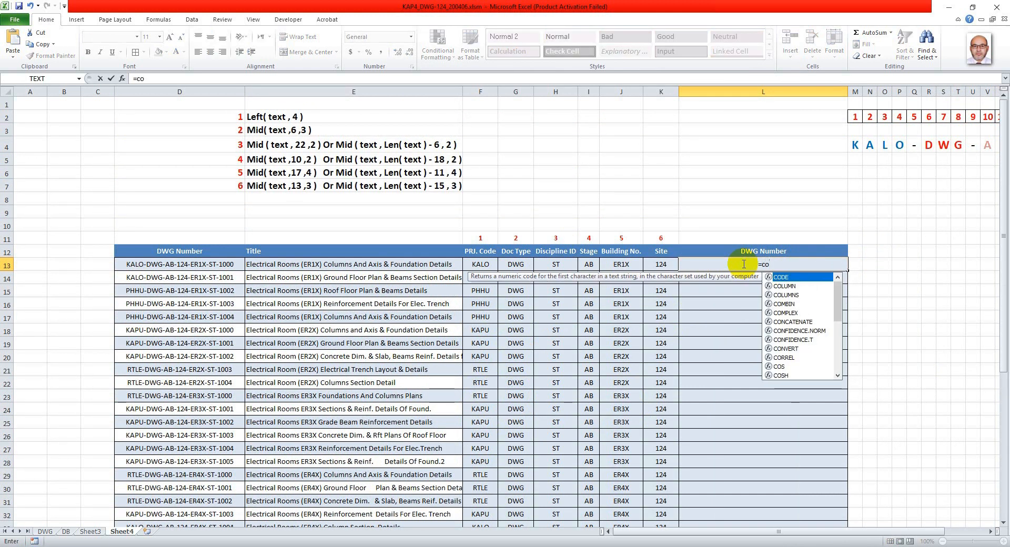
pyautogui.write('ncaten')
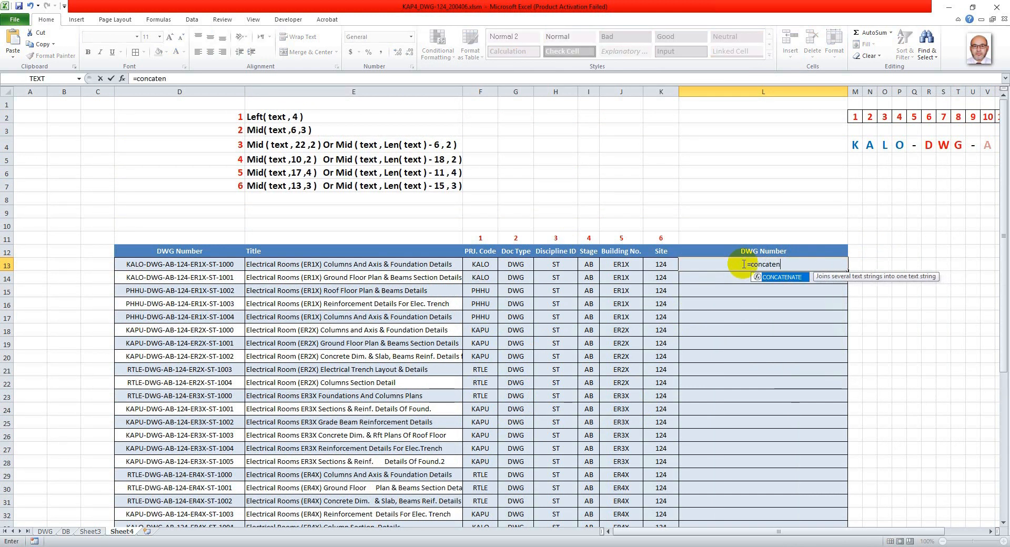
pyautogui.doubleClick(793, 279)
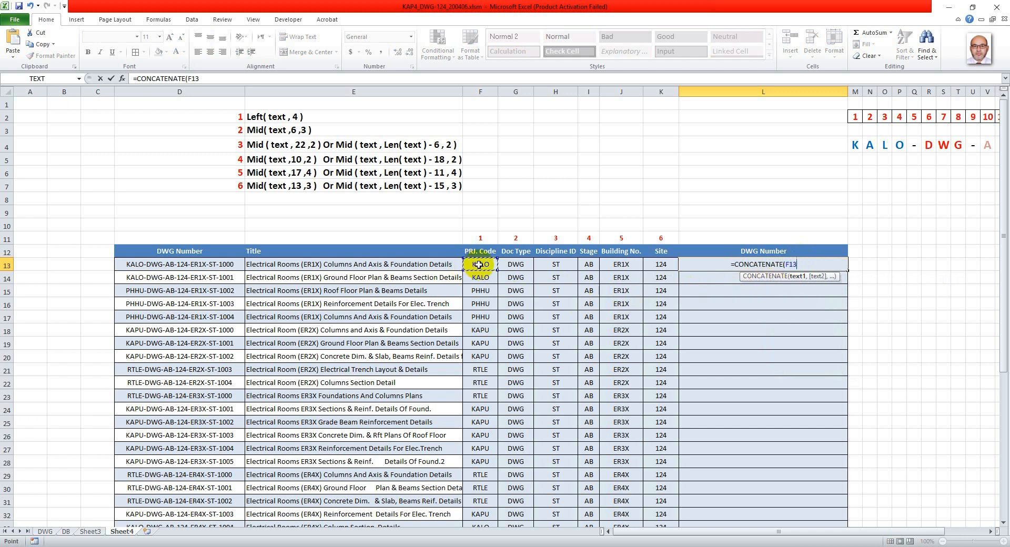
pyautogui.write(',"')
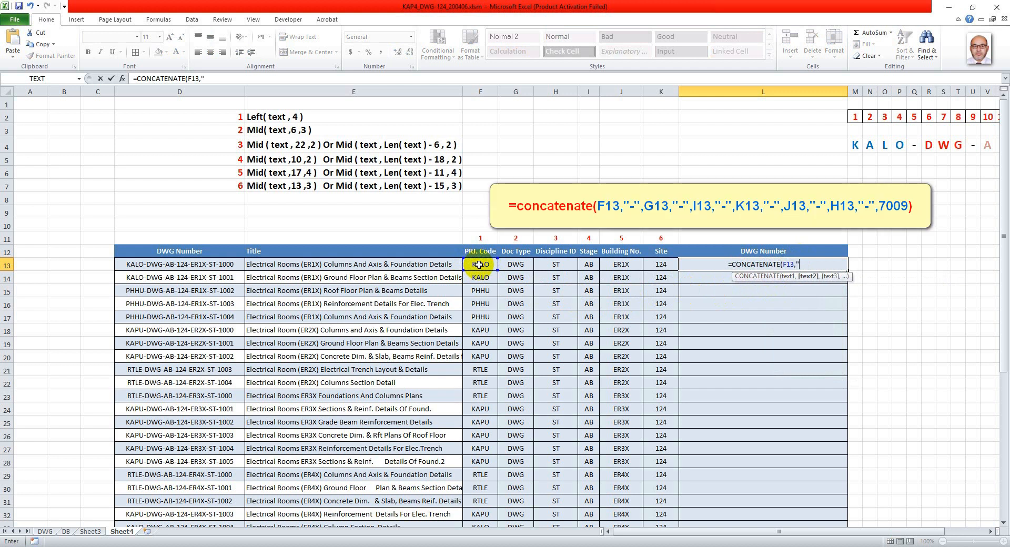
pyautogui.write('-"')
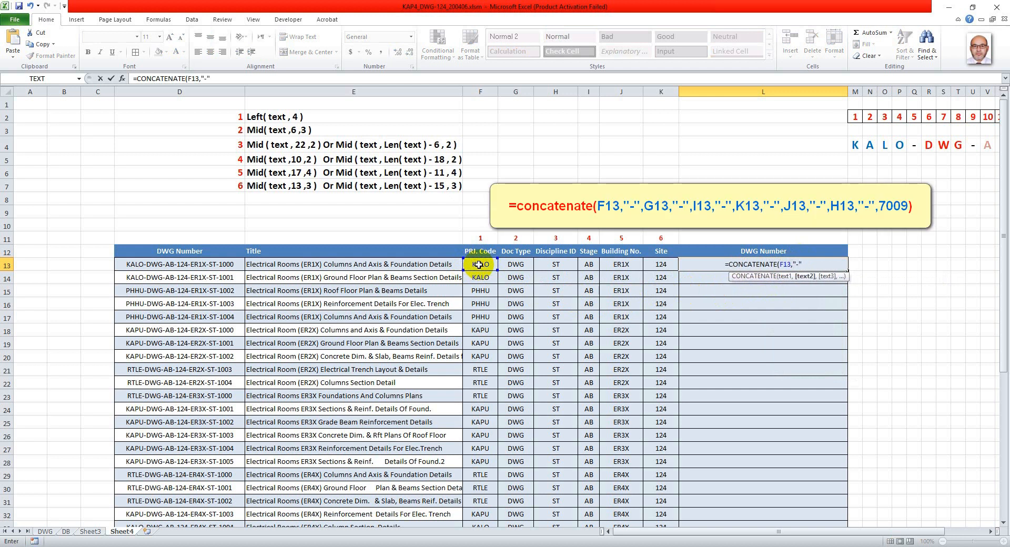
pyautogui.write(',')
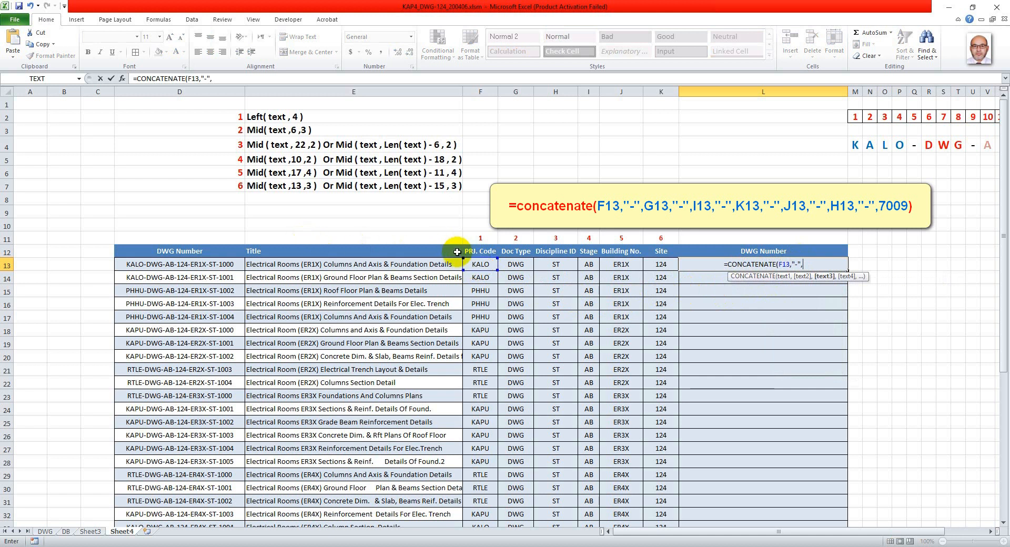
# - Add the document type G13 and the stage I13 to the L13 formula, each followed by "-"
pyautogui.click(519, 266)
pyautogui.write(',"')
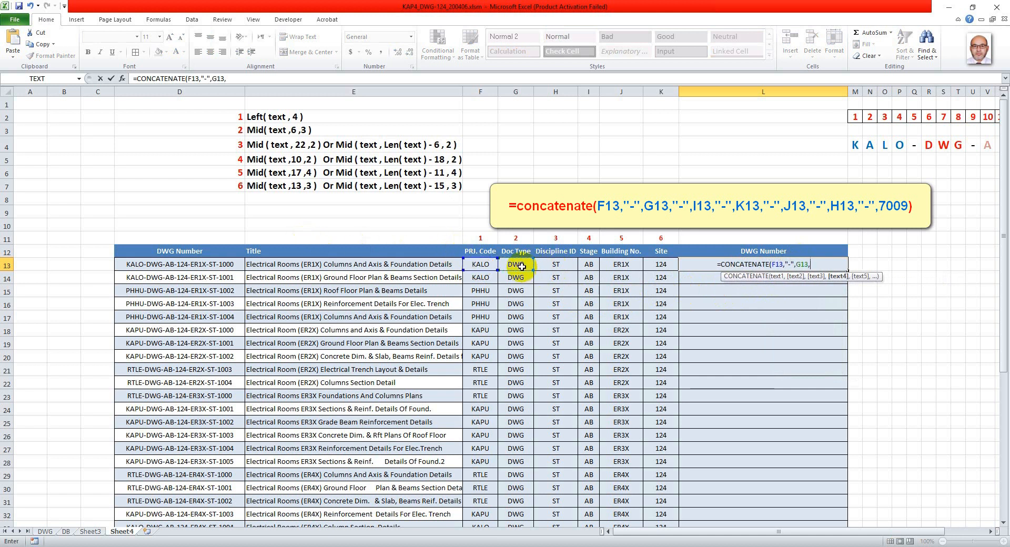
pyautogui.write('-"')
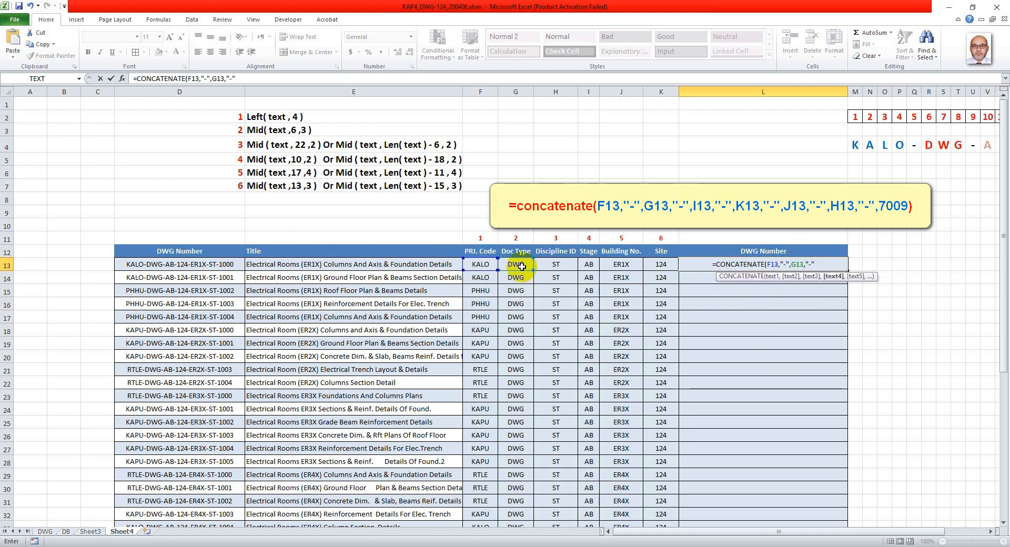
pyautogui.write(',')
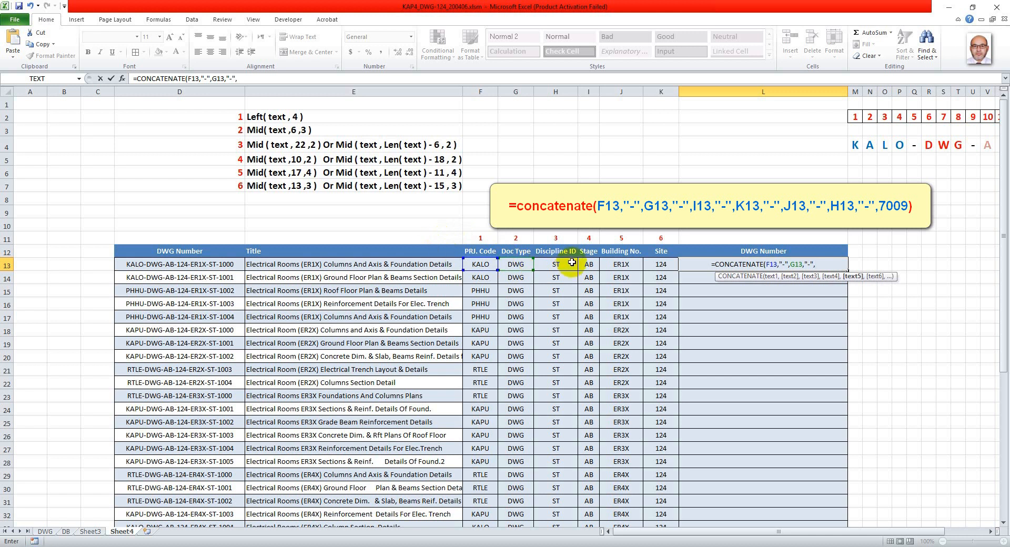
pyautogui.click(589, 263)
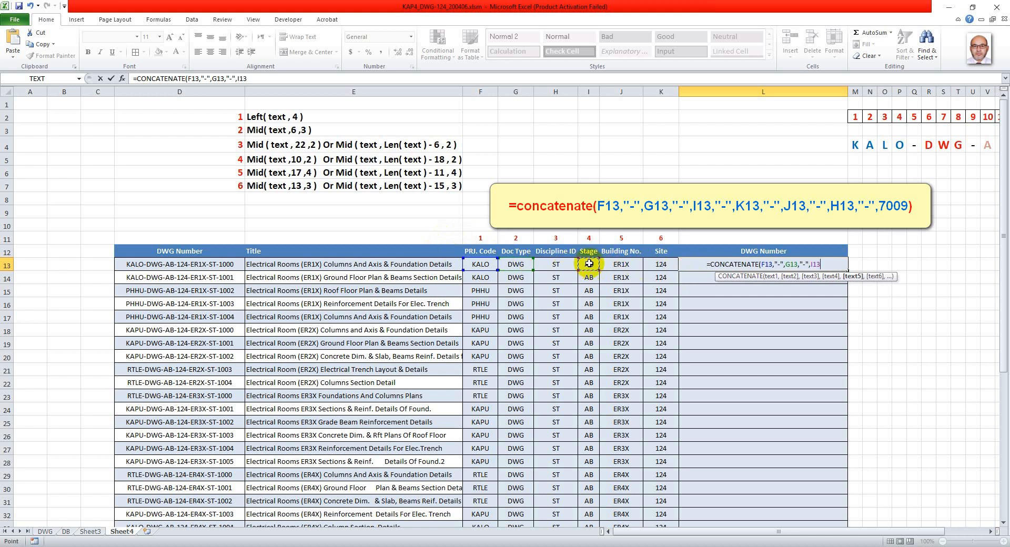
pyautogui.write(',"-",')
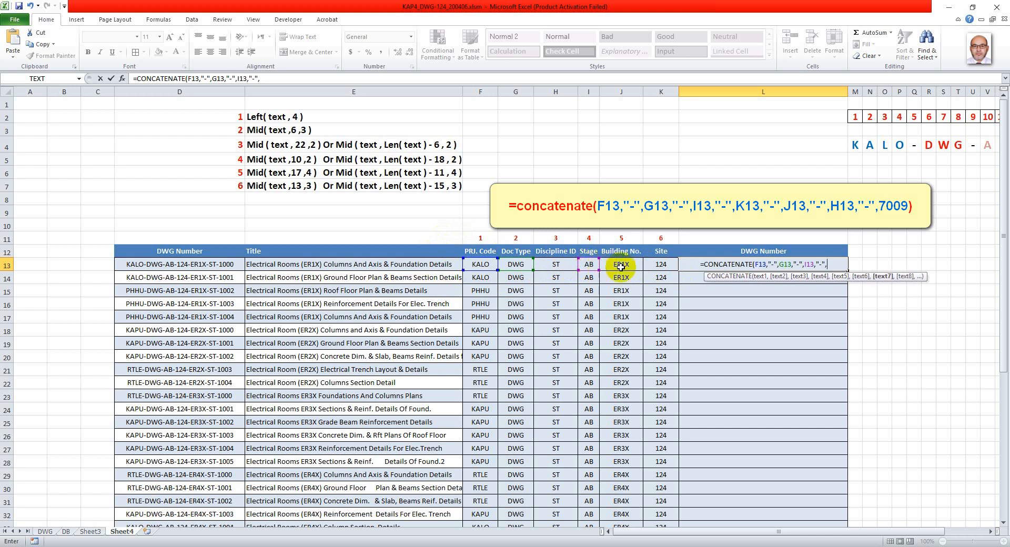
# - Add the site K13 and the building number J13 to the L13 formula, each followed by "-"
pyautogui.click(664, 265)
pyautogui.write(',')
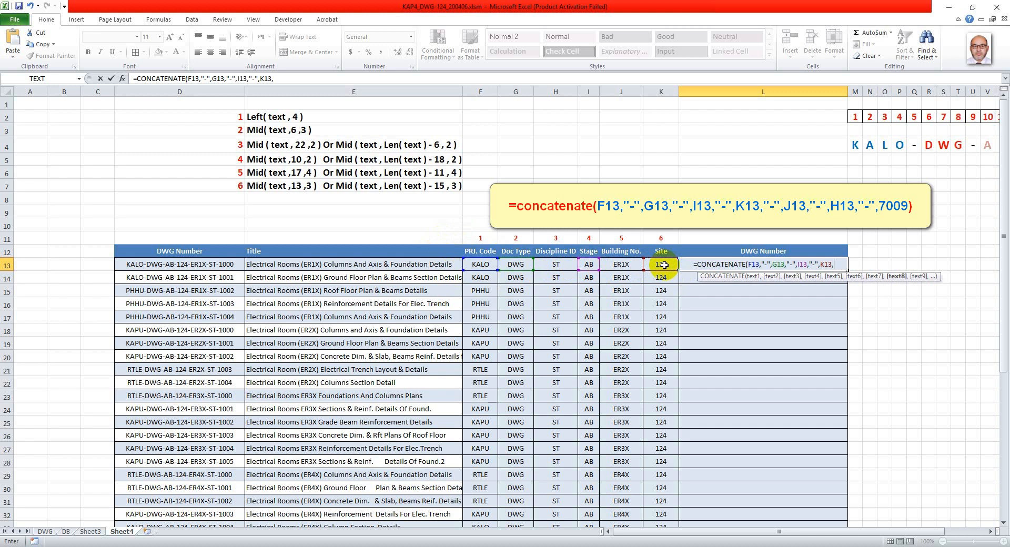
pyautogui.write('"-",')
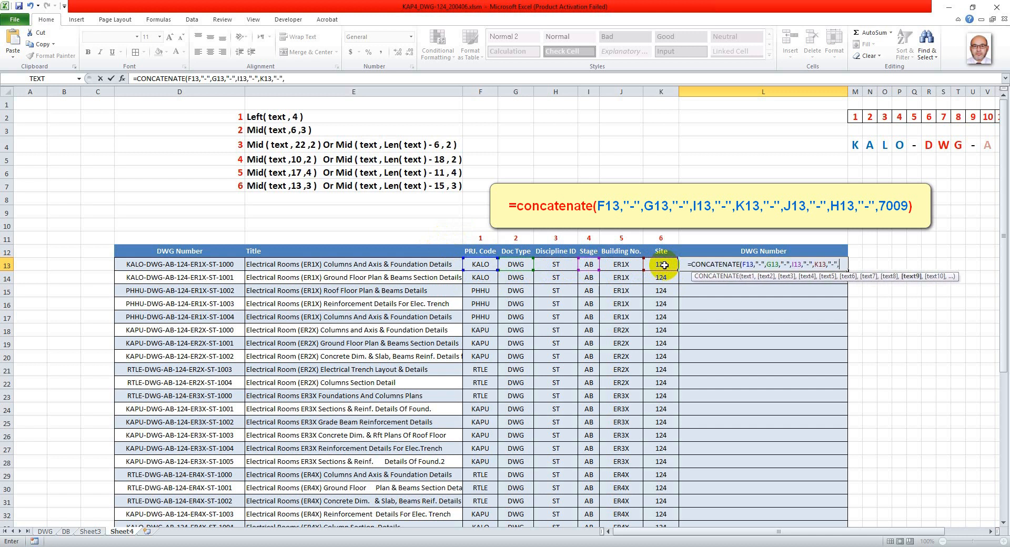
pyautogui.click(627, 264)
pyautogui.write(',"-"')
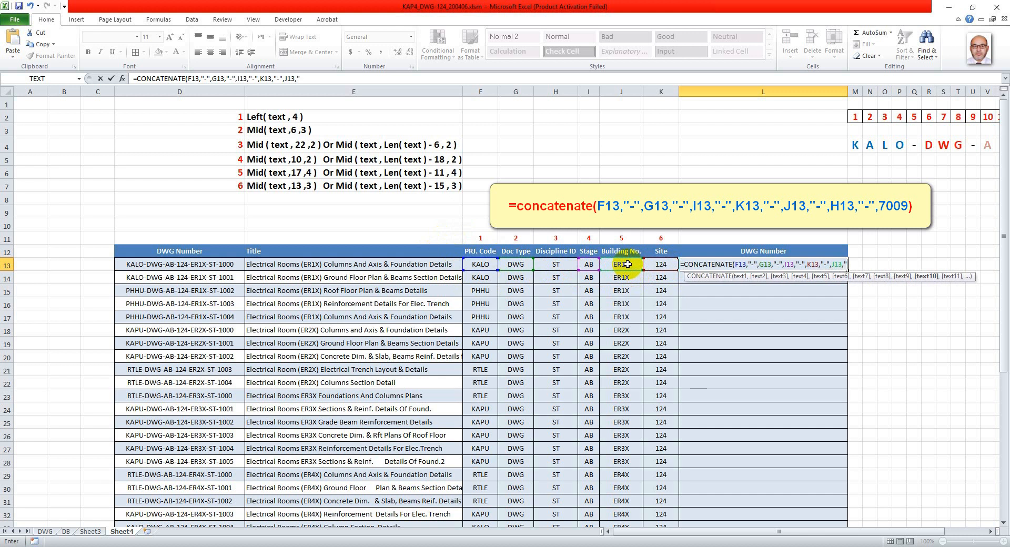
pyautogui.write(',')
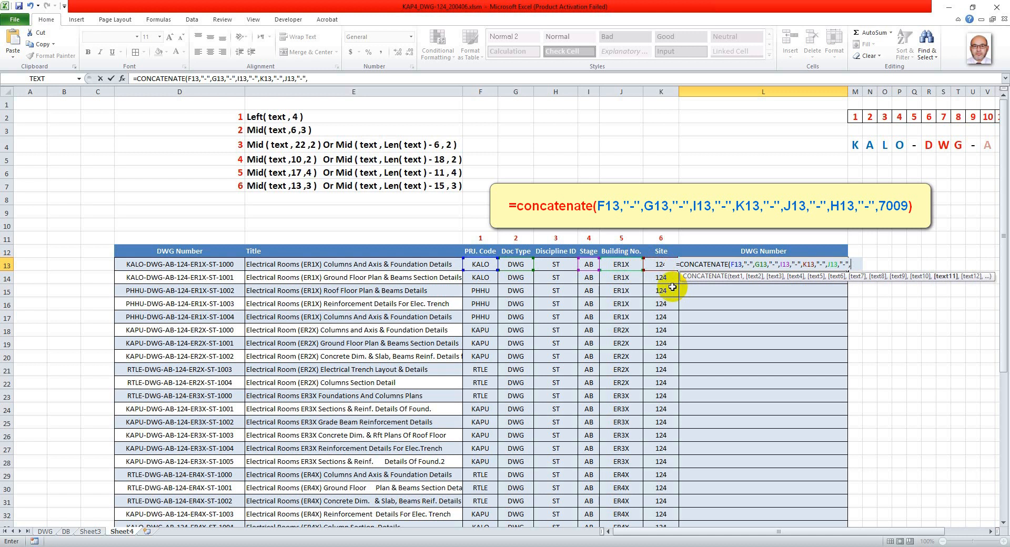
# - Complete the L13 formula with the serial number 7009, and fill it down to row 48
pyautogui.write('7009')
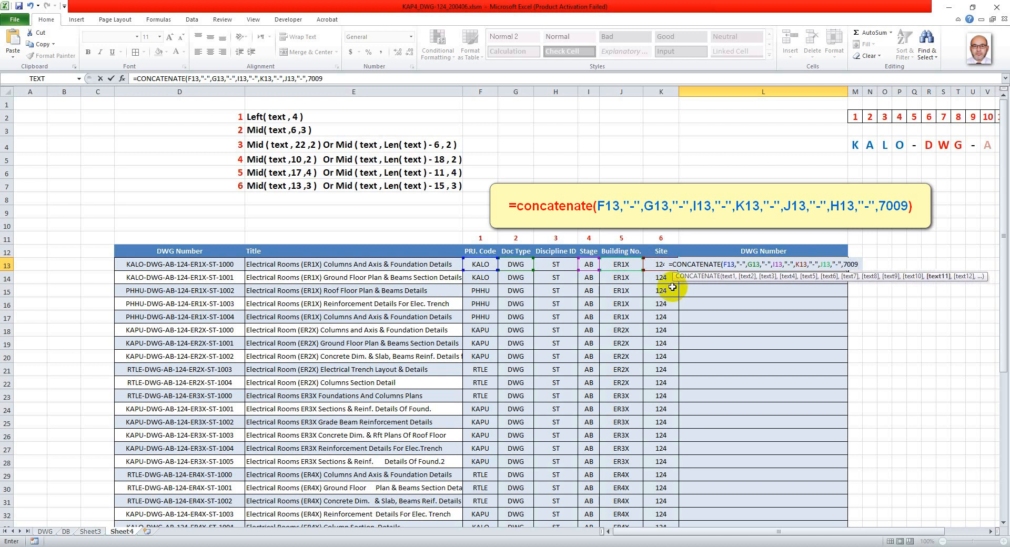
pyautogui.press('Return')
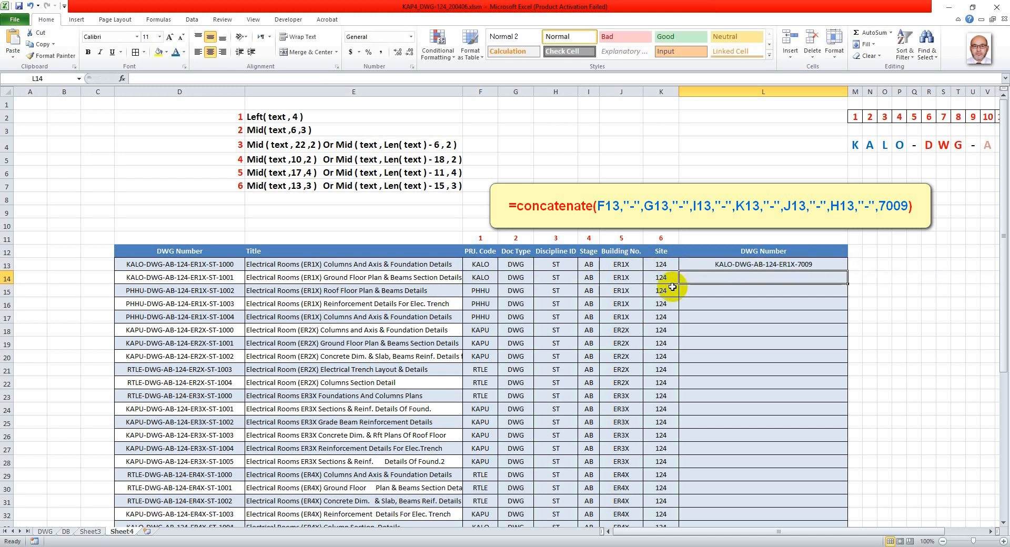
pyautogui.click(791, 266)
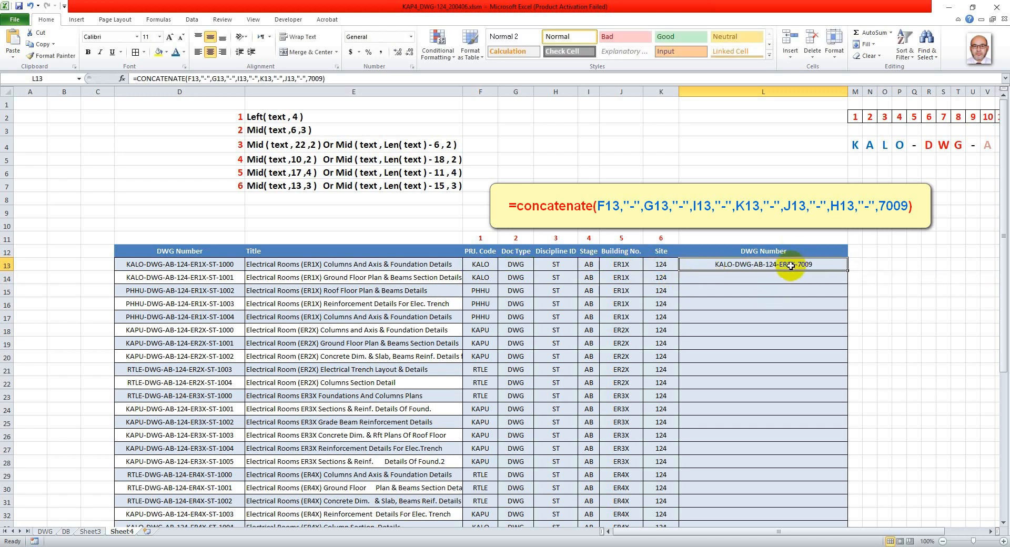
pyautogui.doubleClick(848, 271)
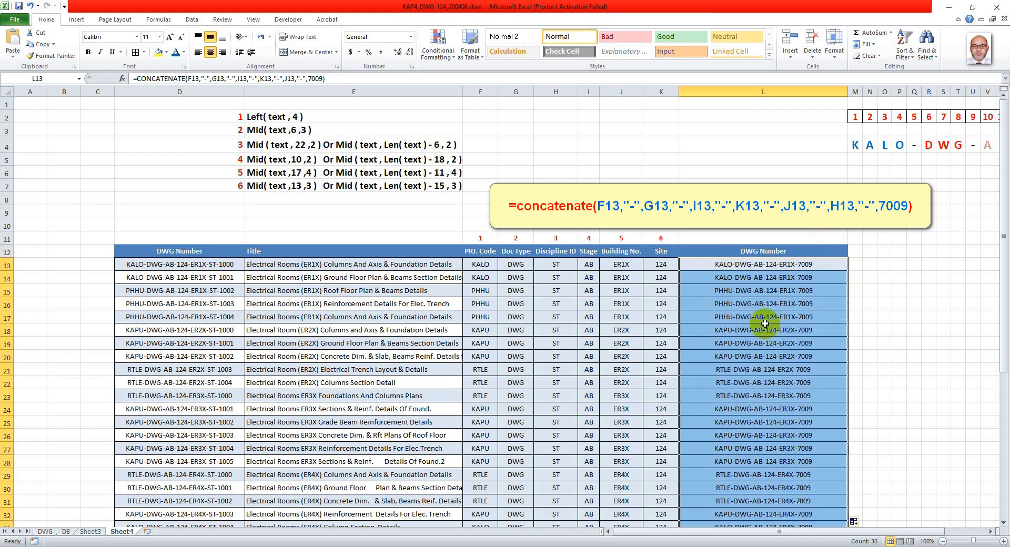
pyautogui.scroll(-6, 759, 304)
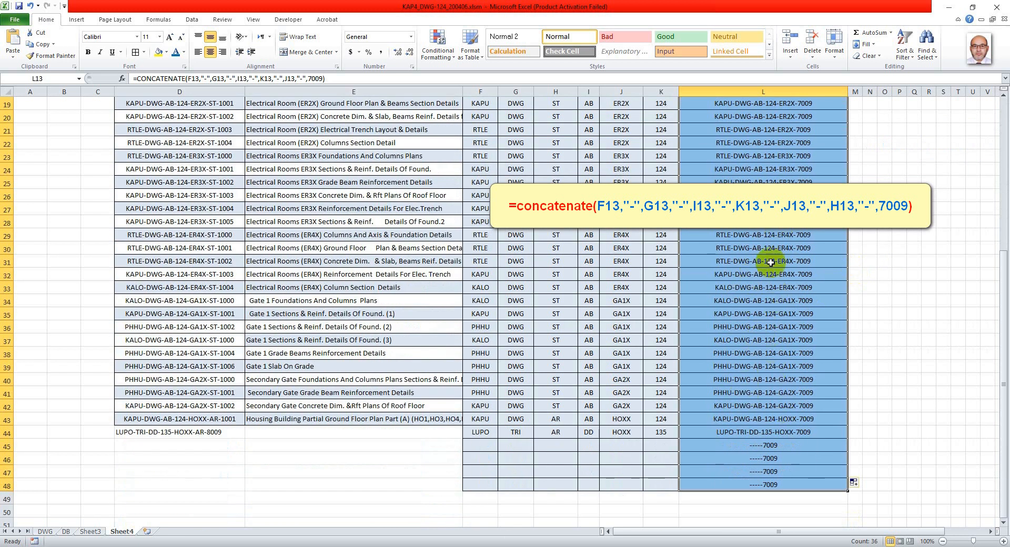
# - Clear the new drawing numbers from L14 through L32, keeping the formula in L13
pyautogui.scroll(5, 770, 342)
pyautogui.scroll(1, 770, 342)
pyautogui.moveTo(828, 266); pyautogui.dragTo(799, 512)
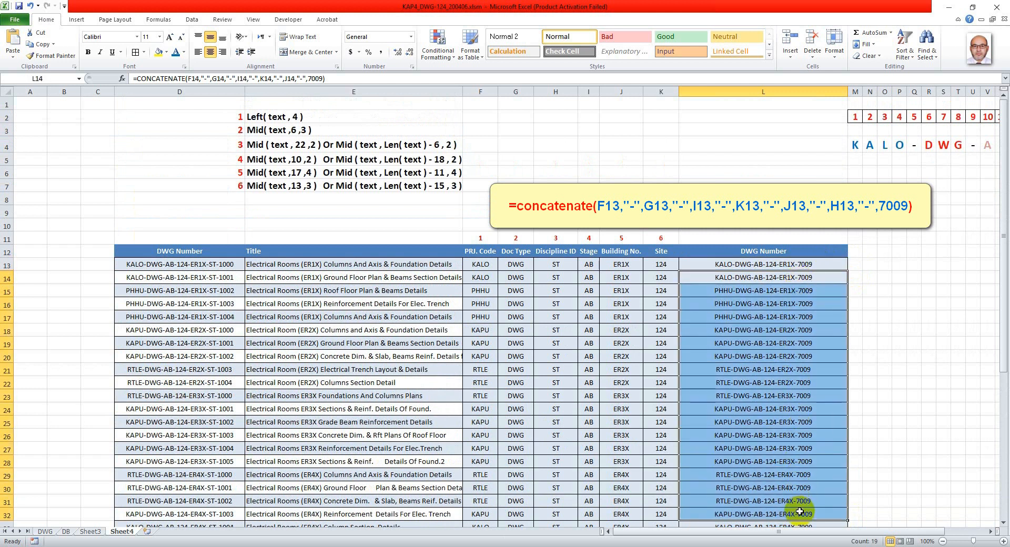
pyautogui.press('Delete')
# - Begin a formula in L14 that joins the project code F13 to a "-" separator with the & operator
pyautogui.click(765, 277)
pyautogui.write('=')
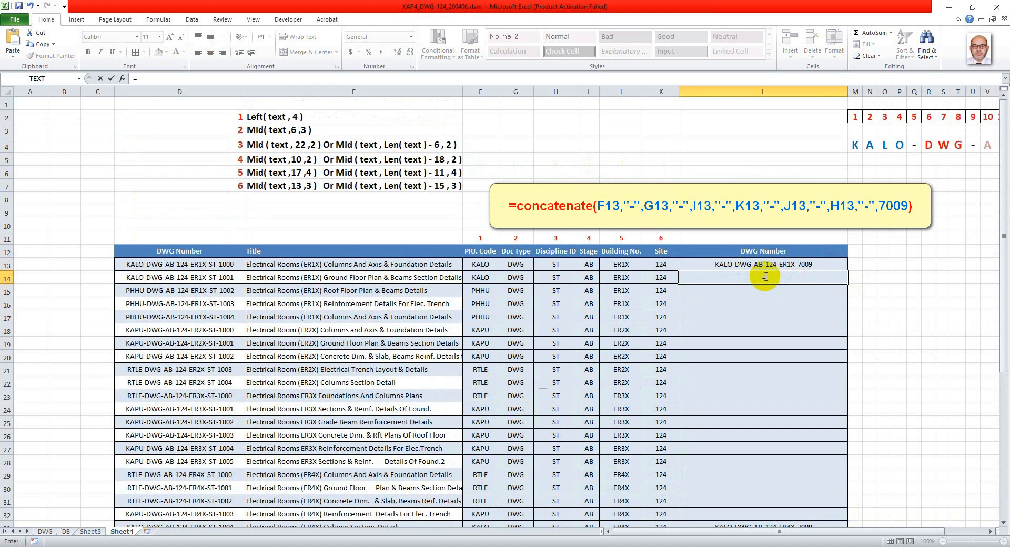
pyautogui.click(482, 264)
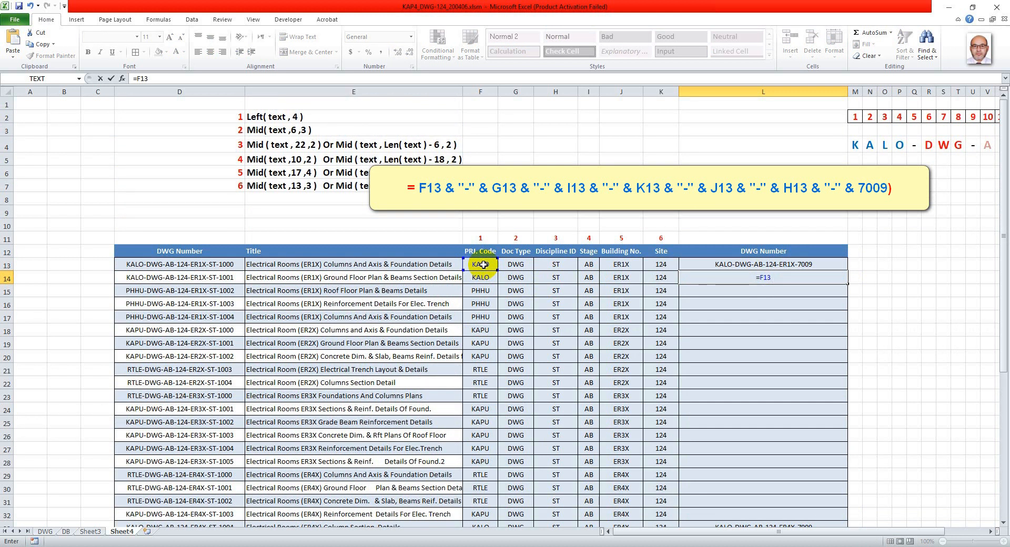
pyautogui.write('&')
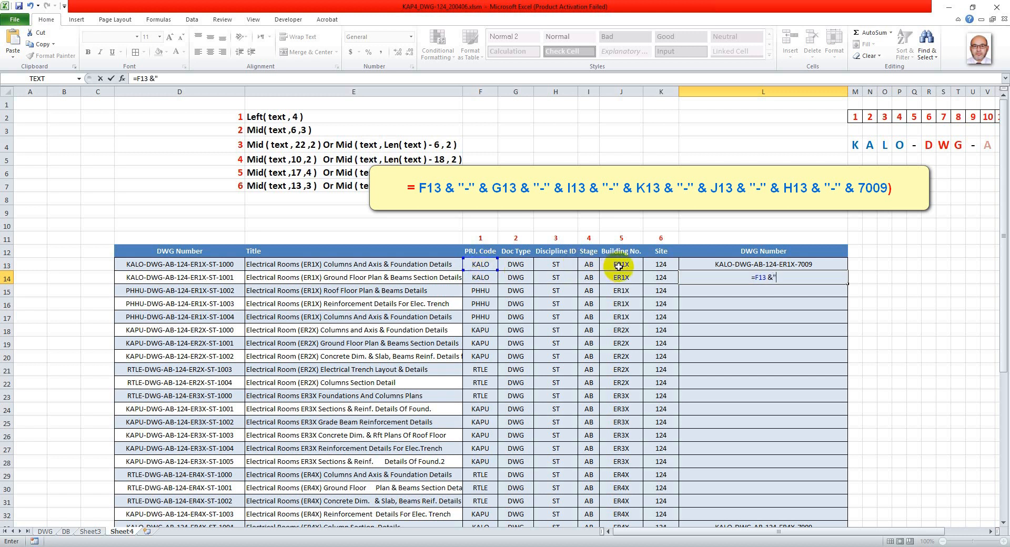
pyautogui.write('"-" &')
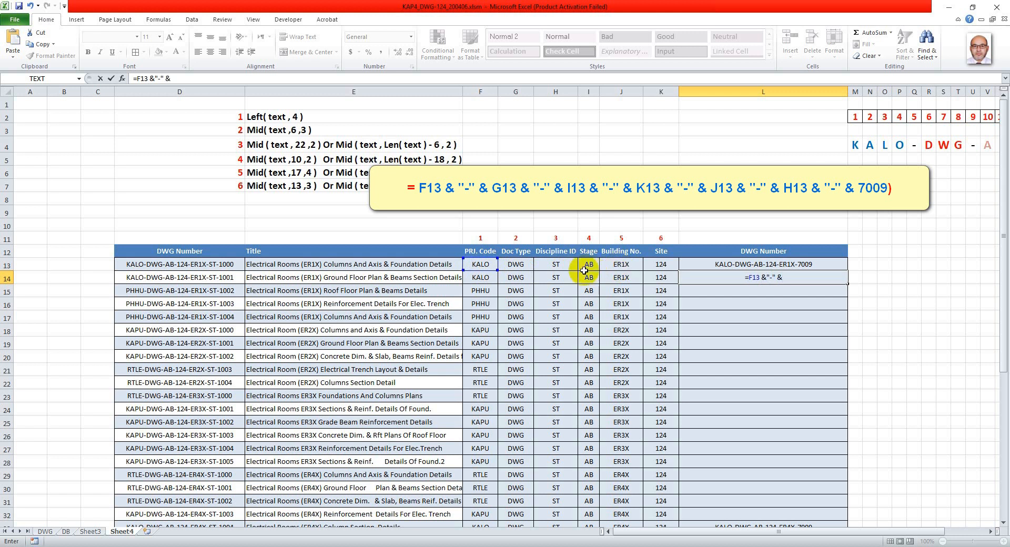
# - Append the document type G13 and the stage I13 to the L14 formula with &, each followed by "-"
pyautogui.click(520, 267)
pyautogui.write('& ')
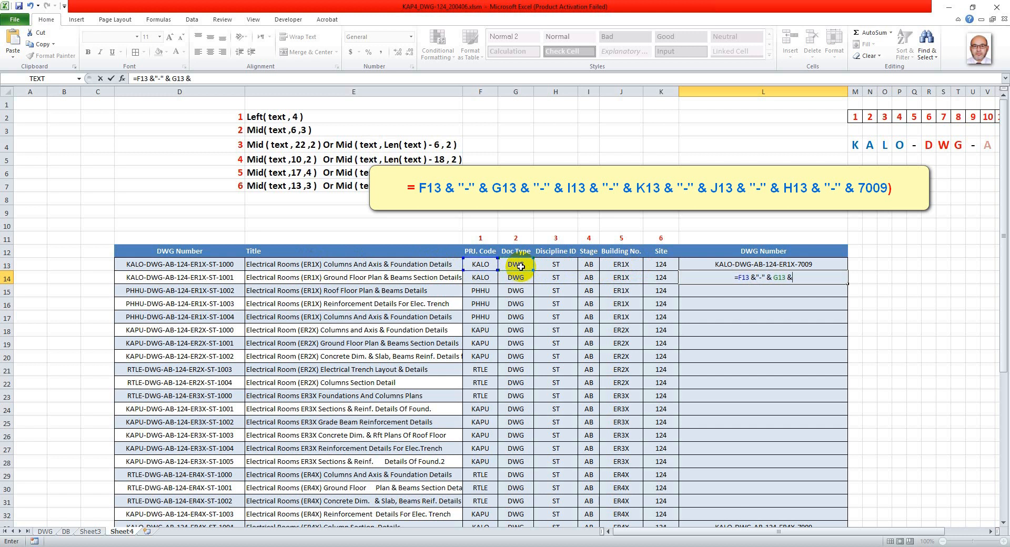
pyautogui.write('"-" &')
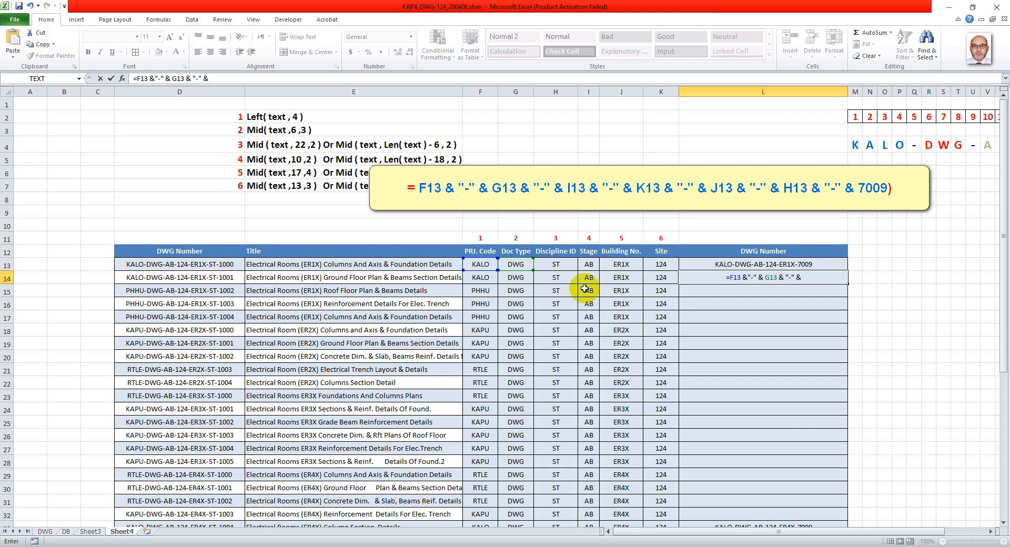
pyautogui.click(589, 265)
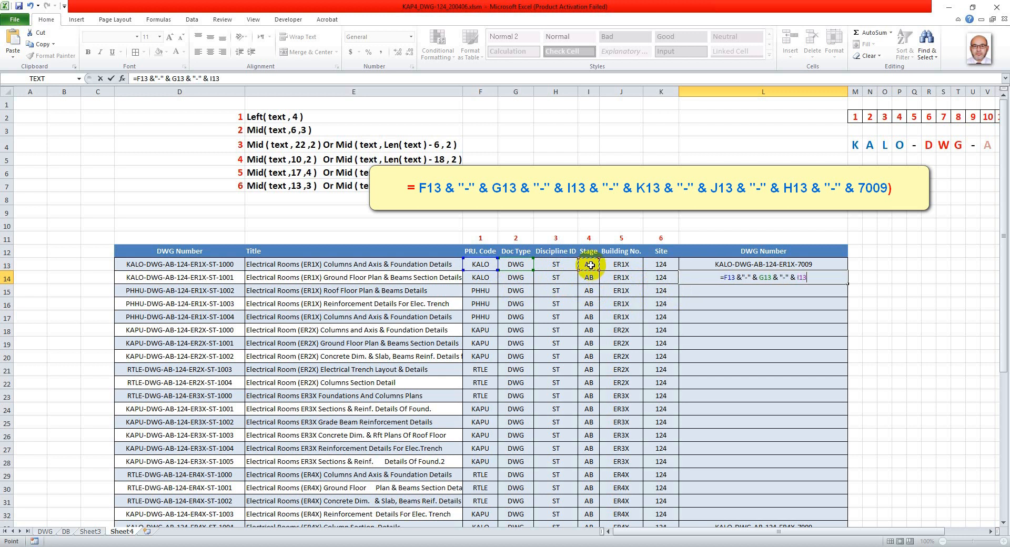
pyautogui.write('& "-"')
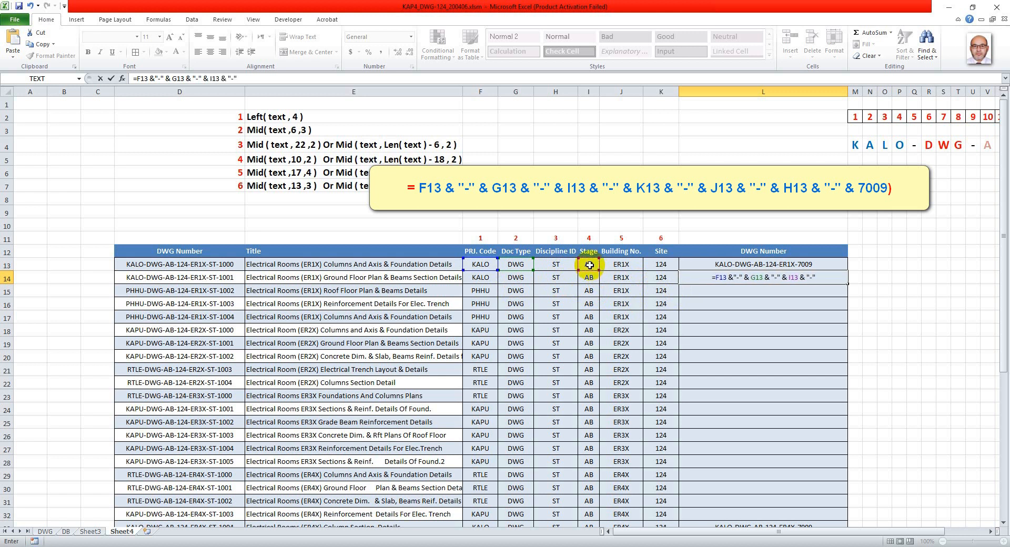
pyautogui.write(' &')
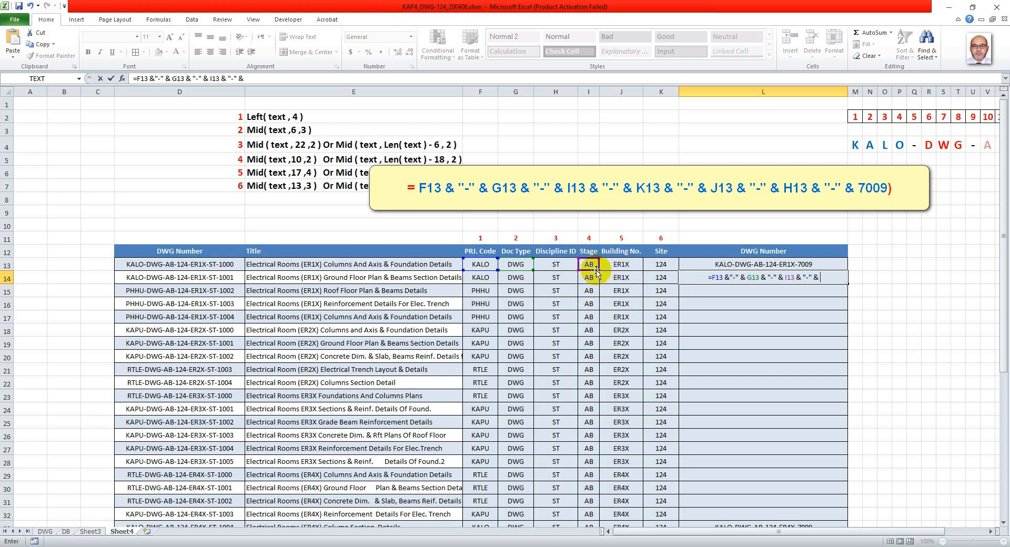
# - Complete the L14 formula with the site K13, a "-" separator and the building number J13, joined with &
pyautogui.click(659, 263)
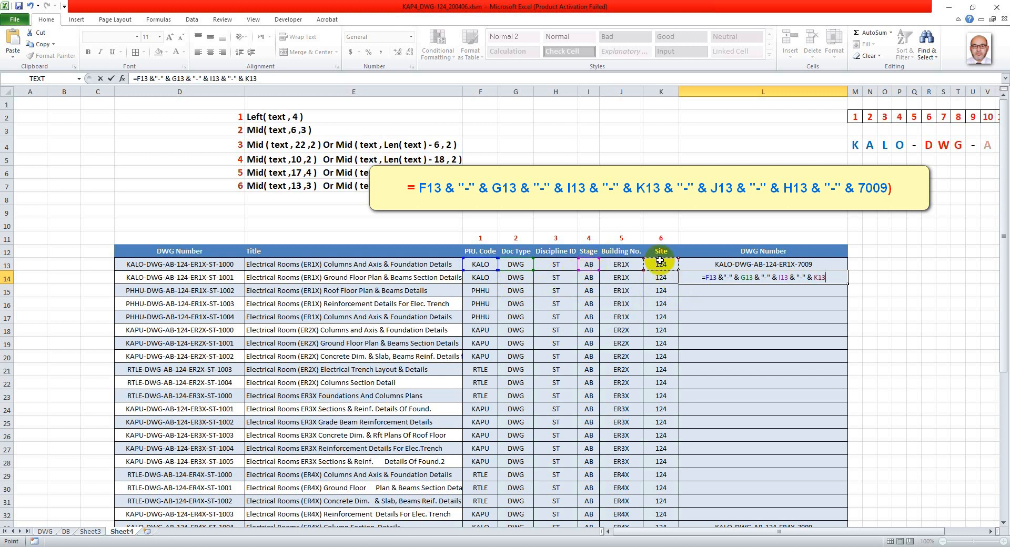
pyautogui.write('& "-"')
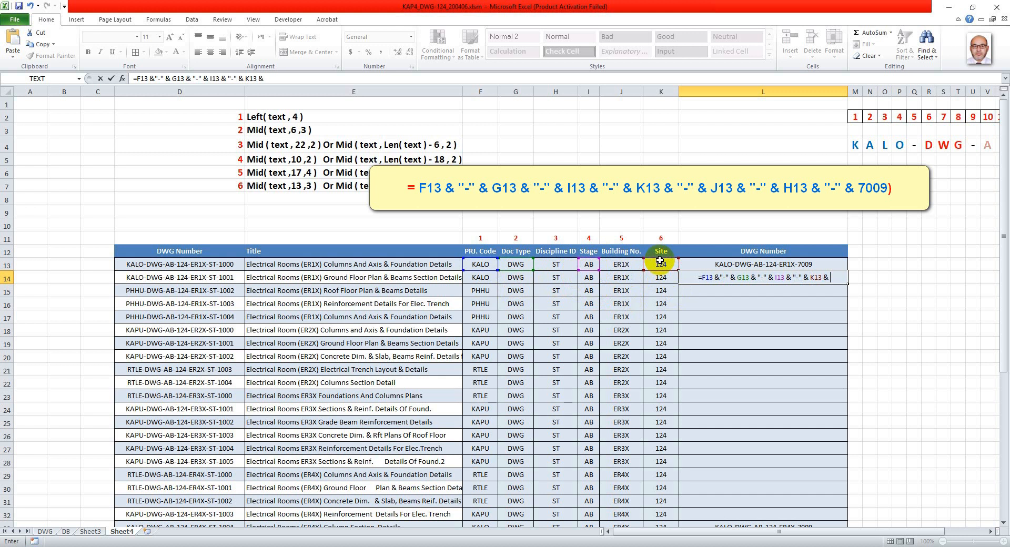
pyautogui.write(' &')
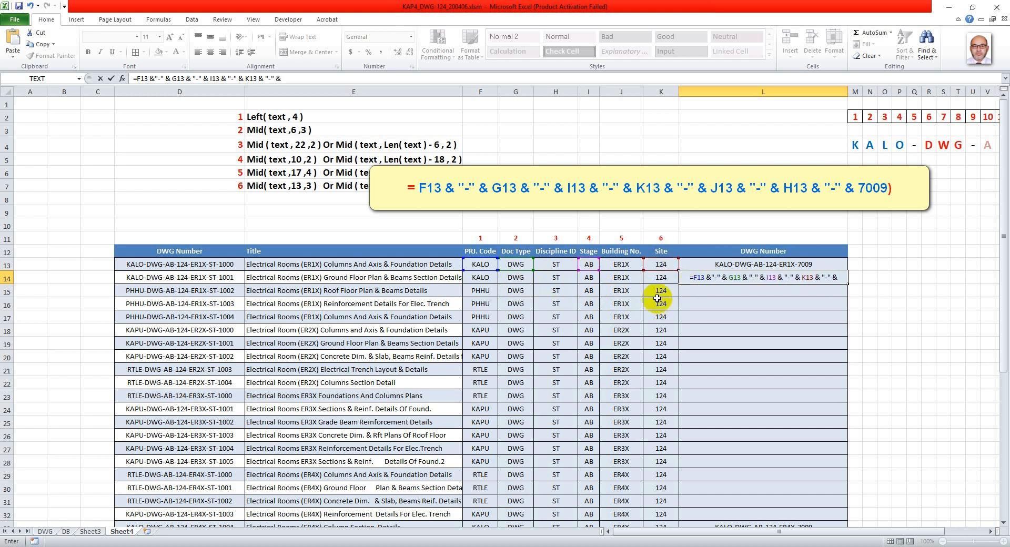
pyautogui.click(623, 264)
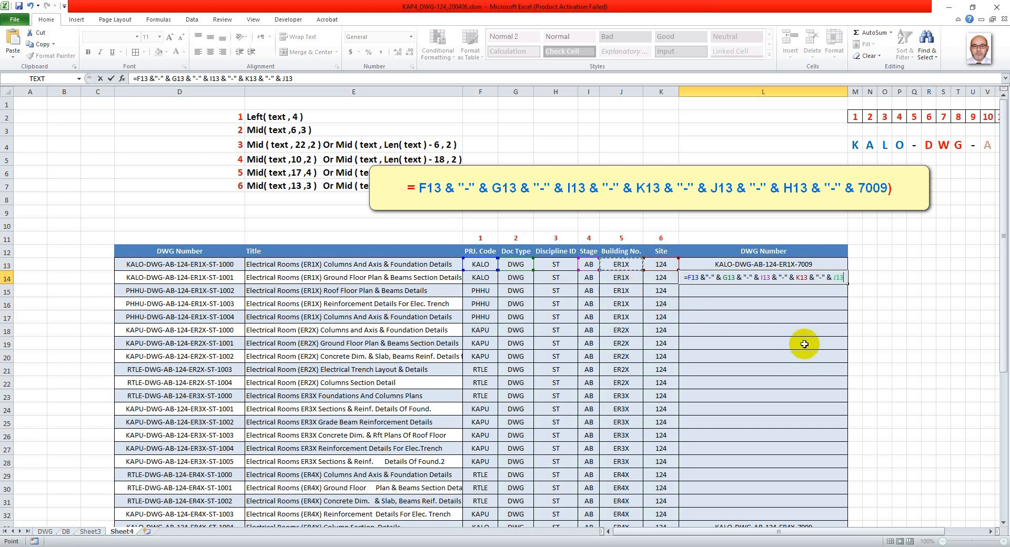
pyautogui.press('Return')
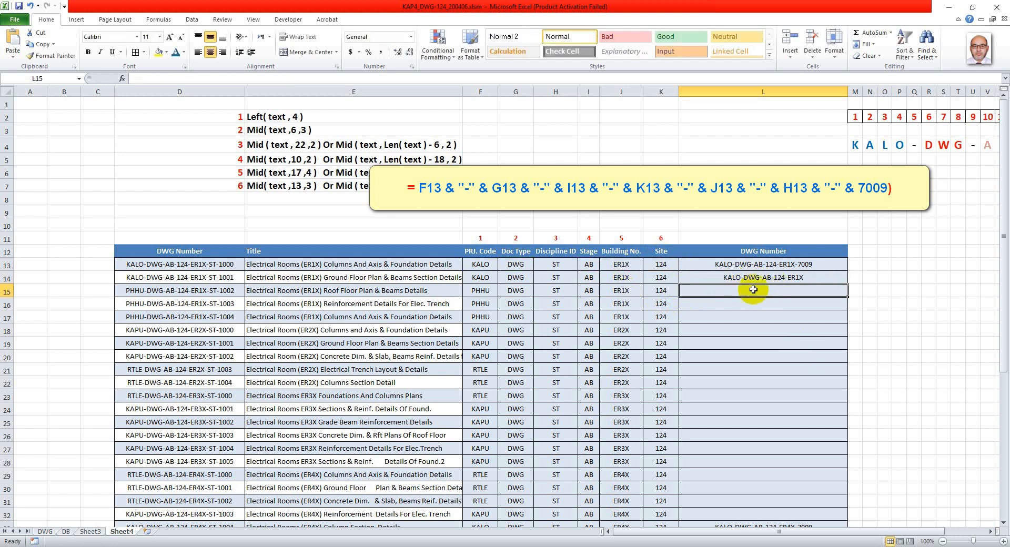
# - Compare the & formula in L14 with the CONCATENATE formula in L13, and look over the drawing list's rows
pyautogui.click(795, 278)
pyautogui.doubleClick(796, 278)
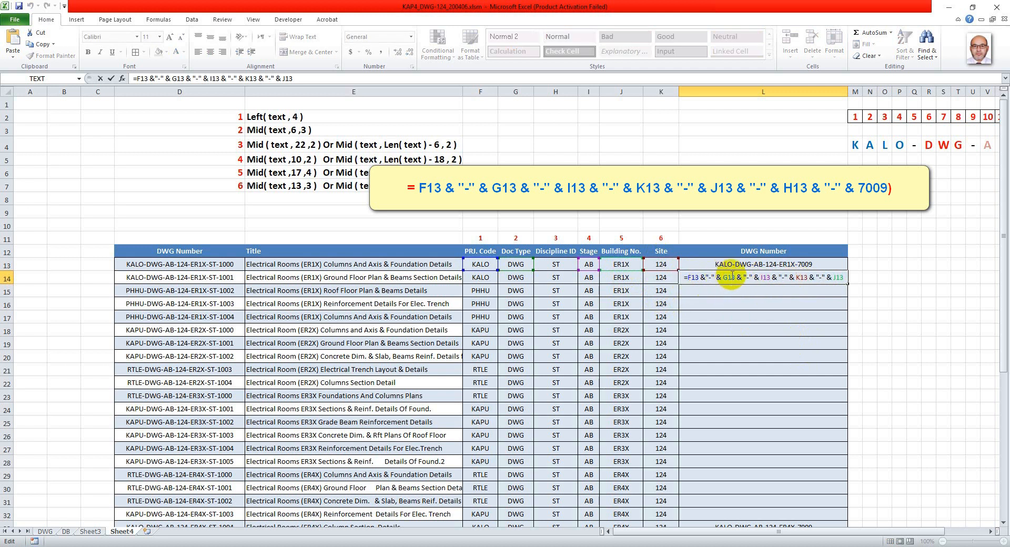
pyautogui.press('Escape')
pyautogui.doubleClick(830, 265)
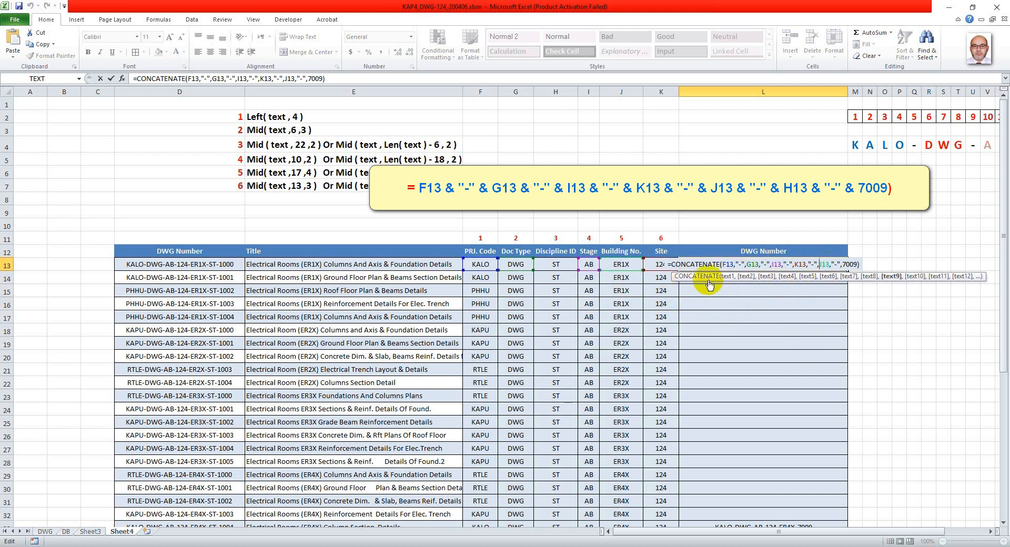
pyautogui.click(787, 268)
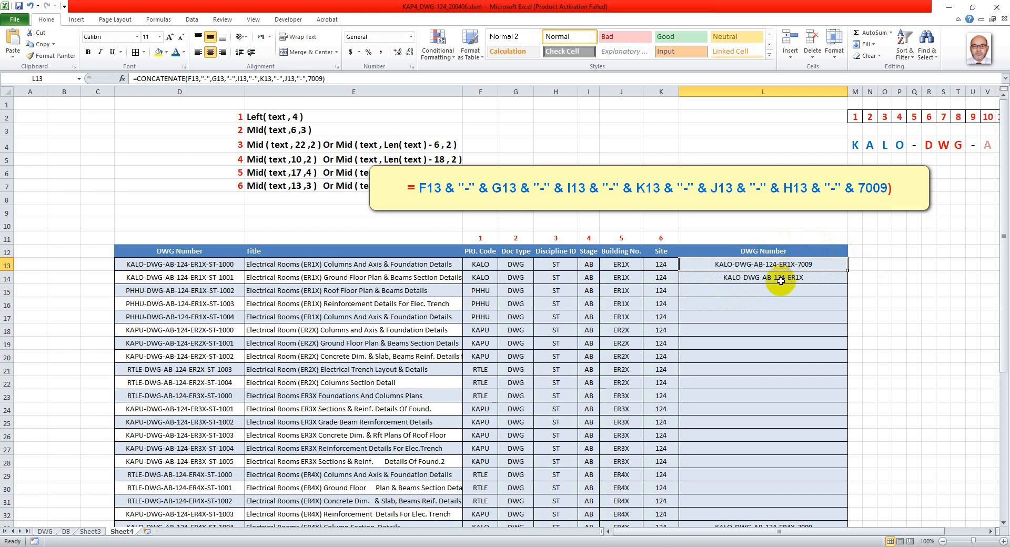
pyautogui.click(785, 274)
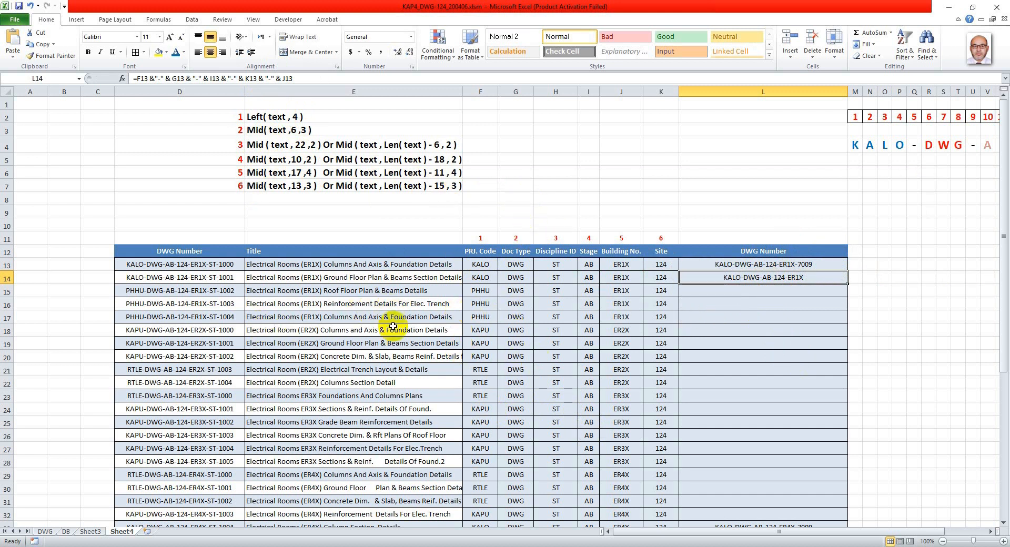
pyautogui.scroll(-2, 483, 289)
pyautogui.scroll(-2, 520, 287)
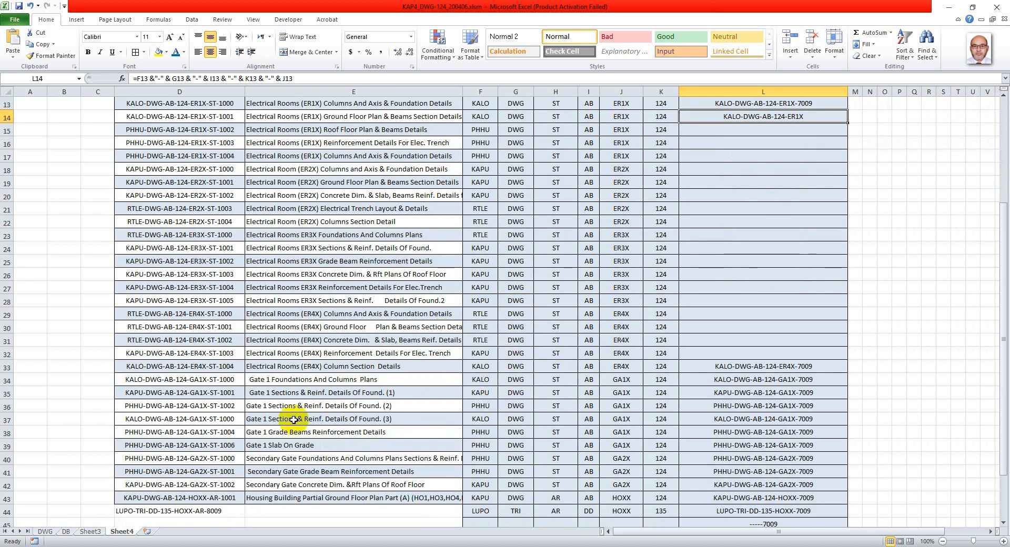
pyautogui.scroll(2, 525, 326)
pyautogui.scroll(2, 516, 315)
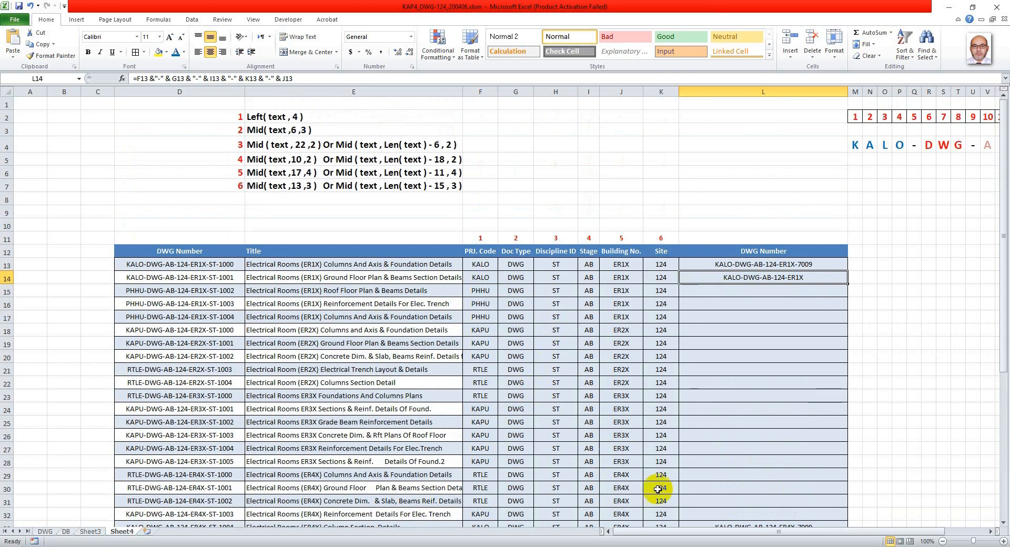